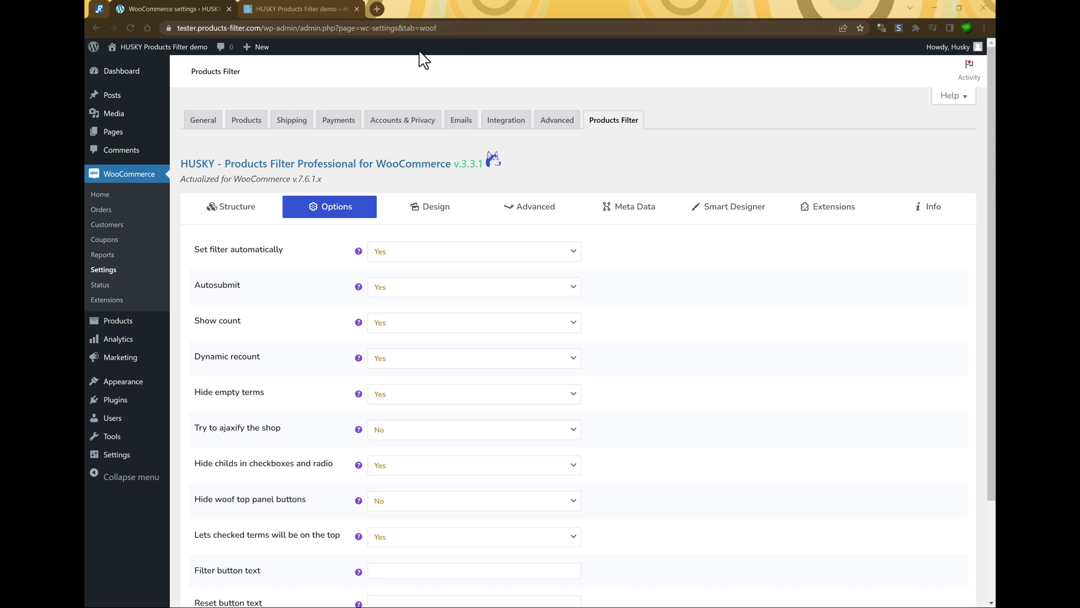
- Close and reopen the demo shop's filter popup over the products
{"action": "left_click", "coordinate": [315, 13]}
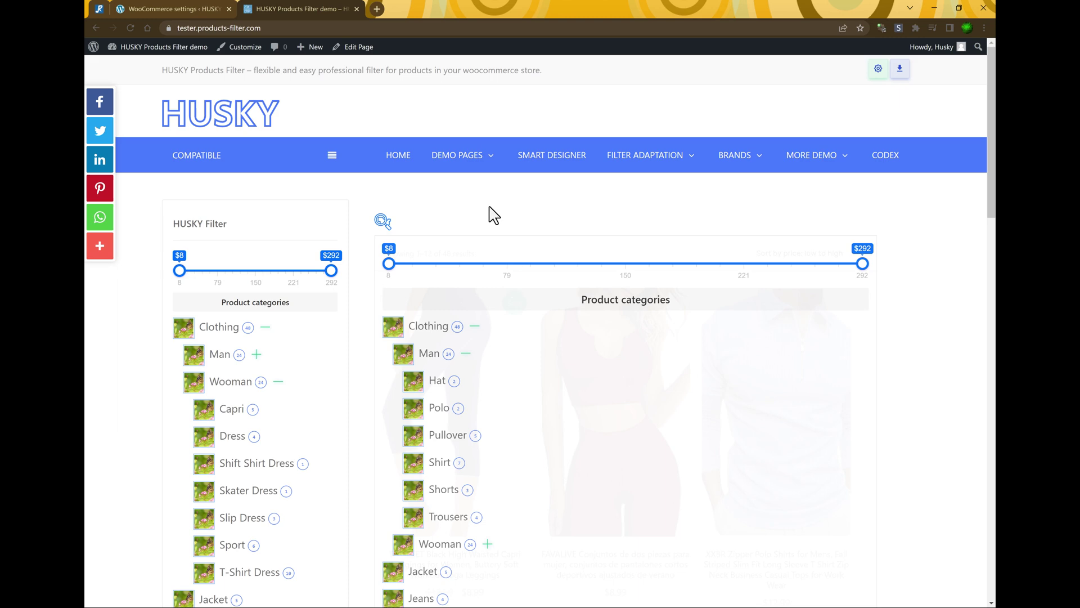
{"action": "left_click", "coordinate": [381, 225]}
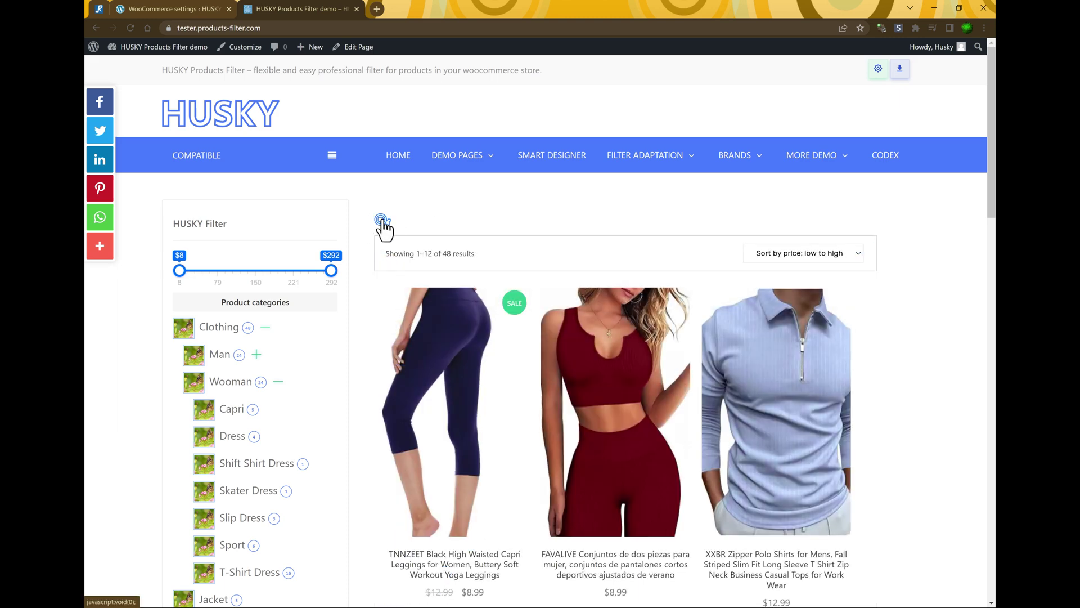
{"action": "left_click", "coordinate": [382, 221]}
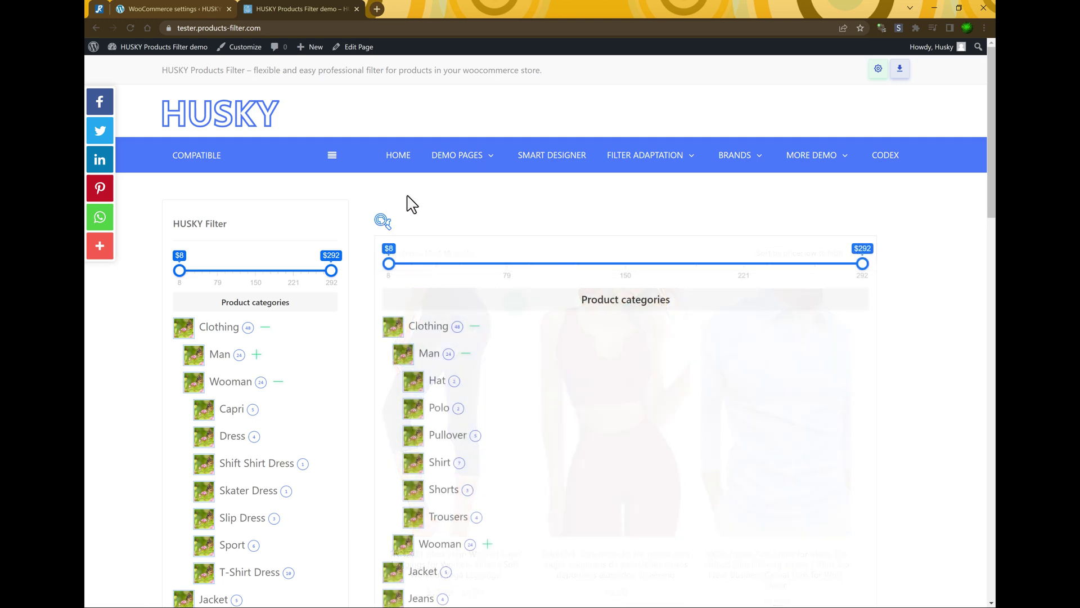
{"action": "scroll", "coordinate": [803, 410], "scroll_direction": "down", "scroll_amount": 3}
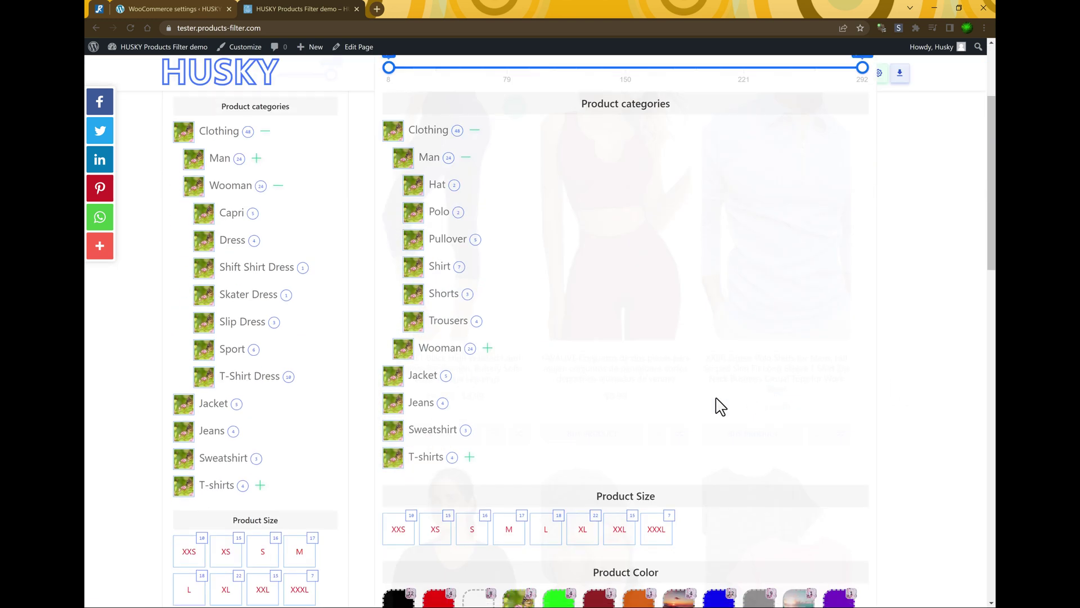
{"action": "scroll", "coordinate": [720, 406], "scroll_direction": "up", "scroll_amount": 3}
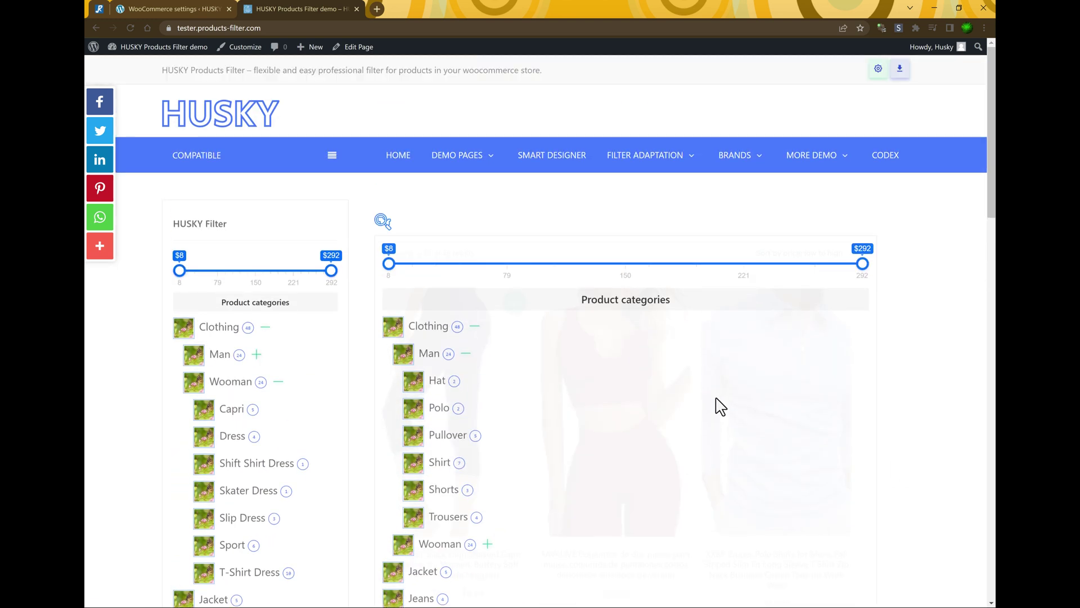
- Review the HUSKY Structure and Options settings tabs, then go back to the demo shop
{"action": "left_click", "coordinate": [167, 2]}
{"action": "left_click", "coordinate": [218, 208]}
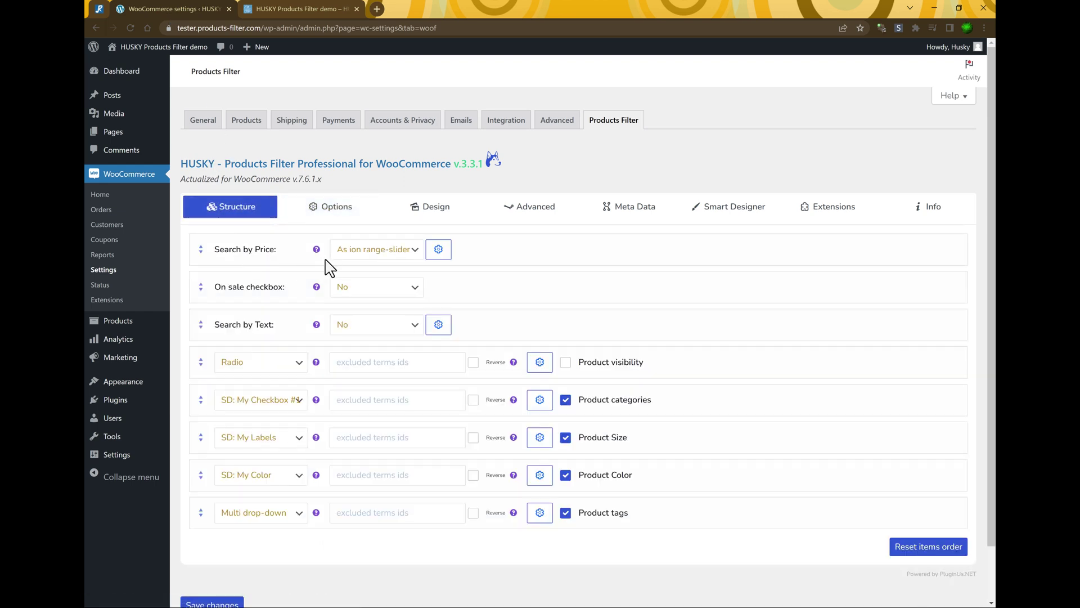
{"action": "left_click", "coordinate": [331, 214]}
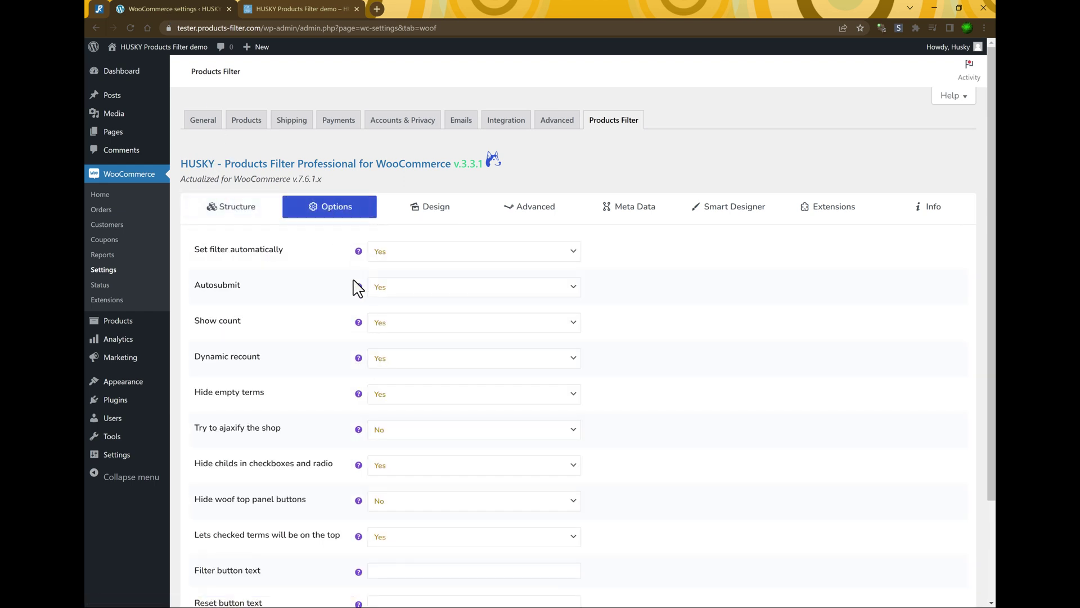
{"action": "left_click", "coordinate": [301, 9]}
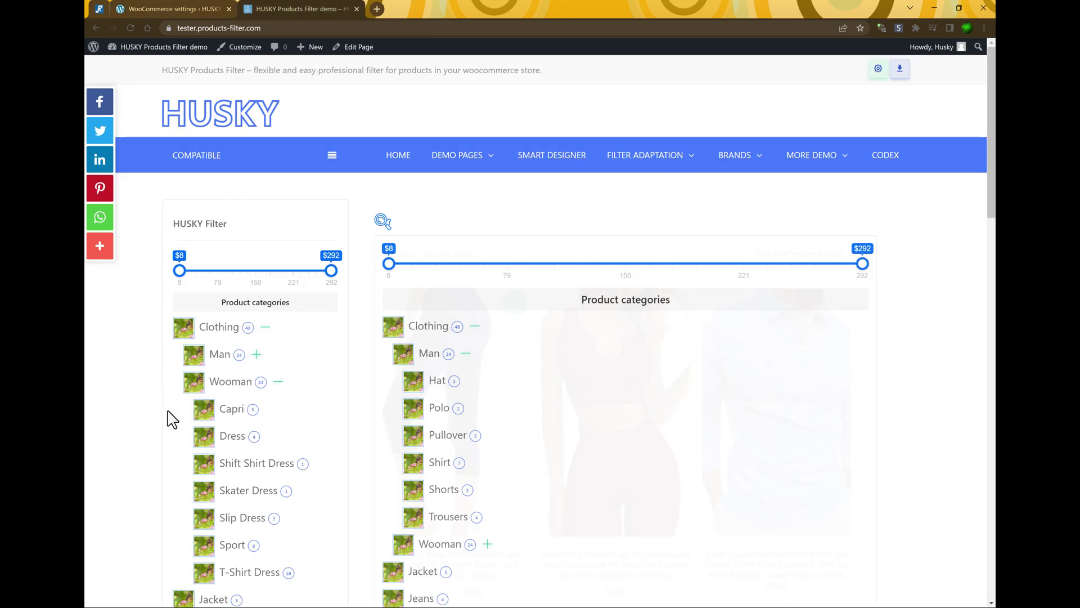
- Set 'Set filter automatically' to No and save the filter options
{"action": "left_click", "coordinate": [155, 8]}
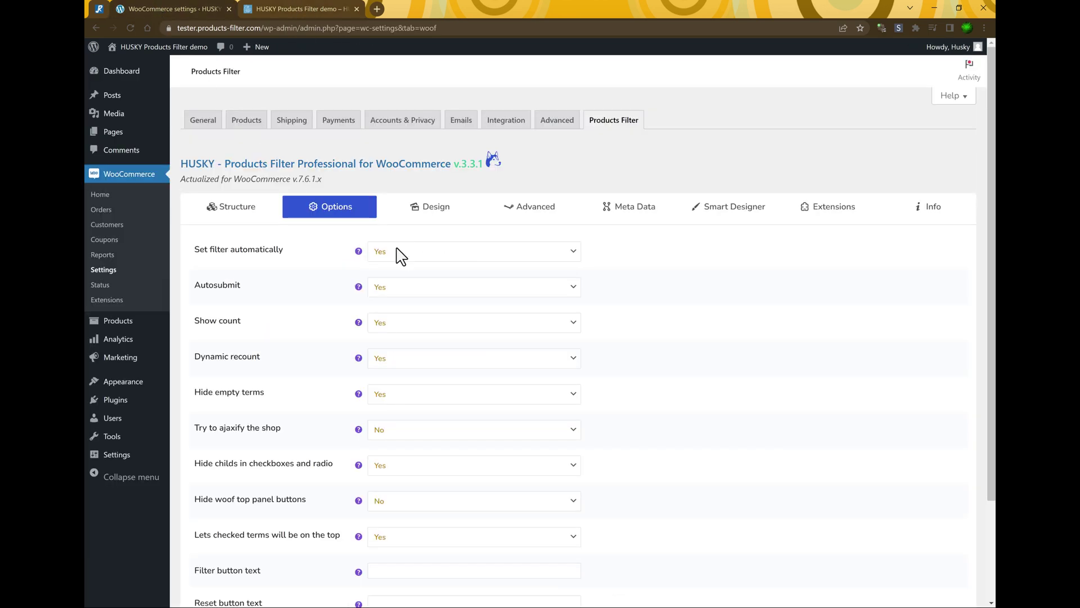
{"action": "left_click", "coordinate": [391, 252]}
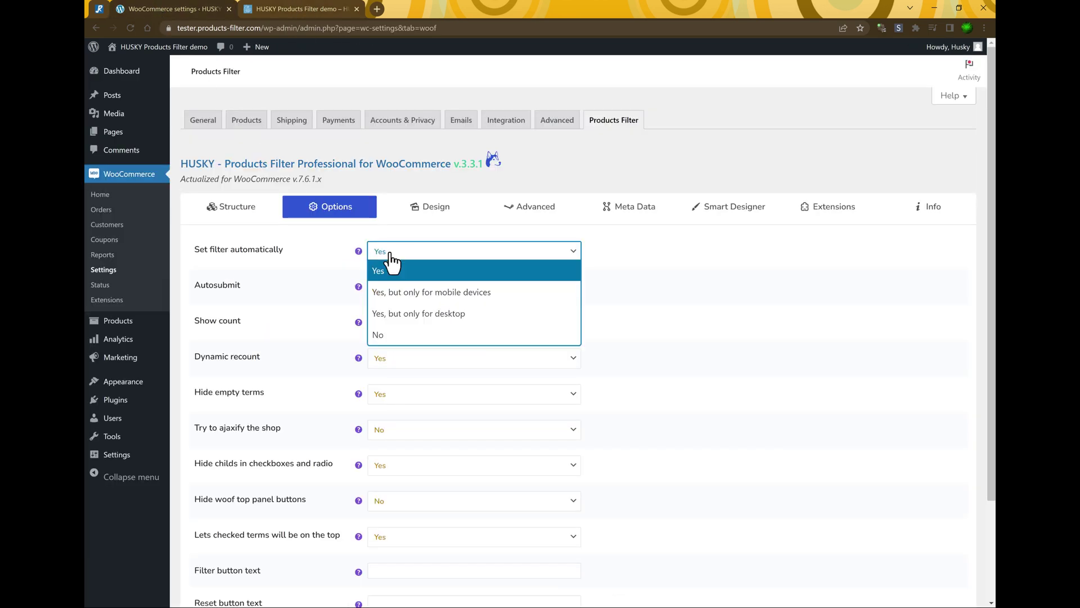
{"action": "left_click", "coordinate": [394, 336]}
{"action": "scroll", "coordinate": [247, 447], "scroll_direction": "down", "scroll_amount": 3}
{"action": "left_click", "coordinate": [224, 545]}
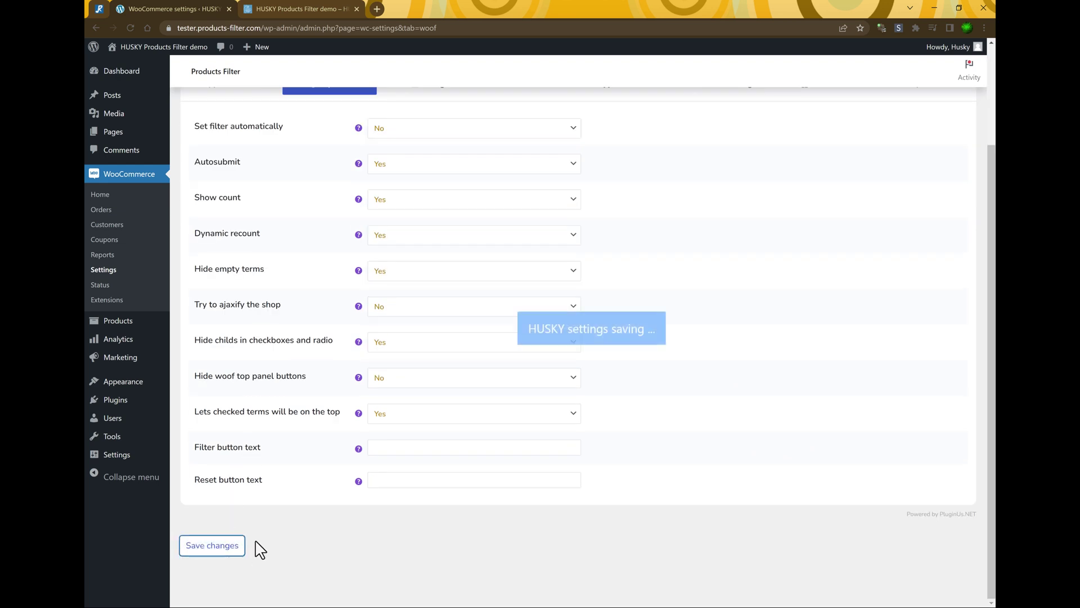
- Reload the demo shop to check that the filter popup no longer appears
{"action": "left_click", "coordinate": [292, 9]}
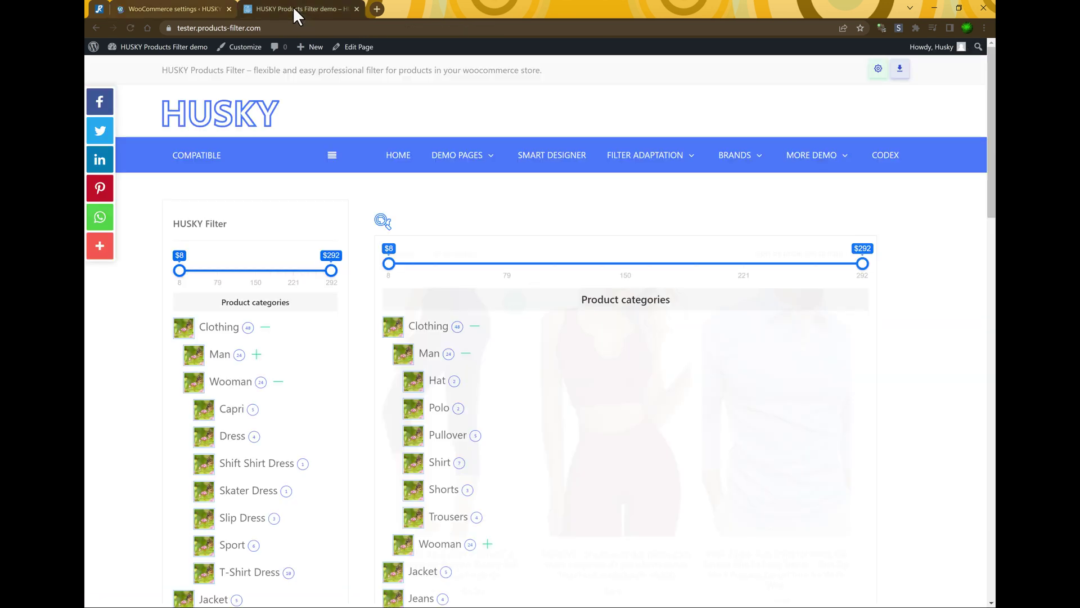
{"action": "left_click", "coordinate": [241, 120]}
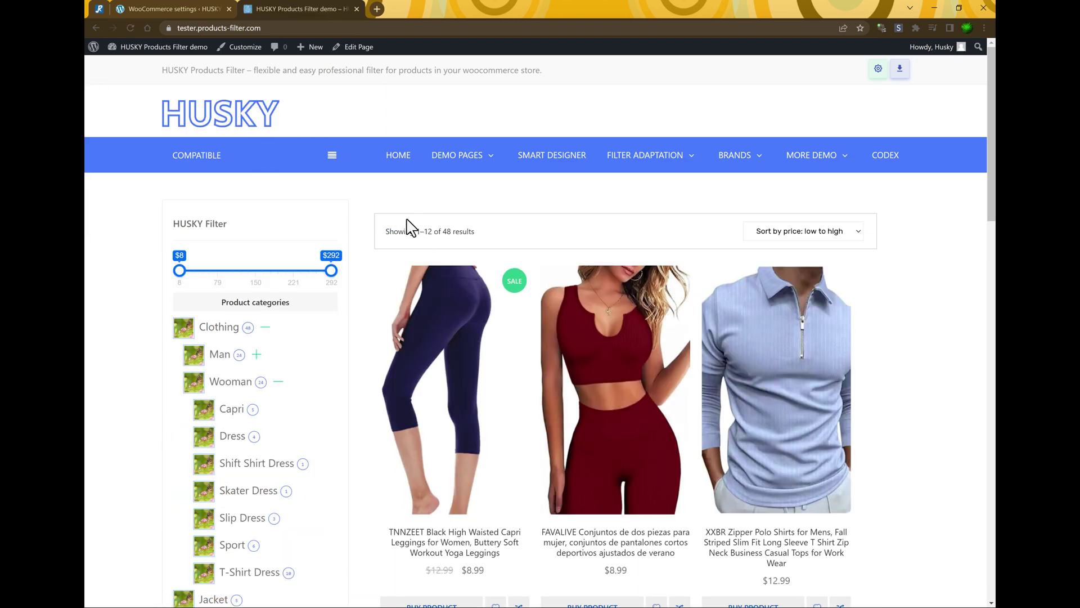
{"action": "left_click", "coordinate": [137, 9]}
{"action": "left_click", "coordinate": [318, 235]}
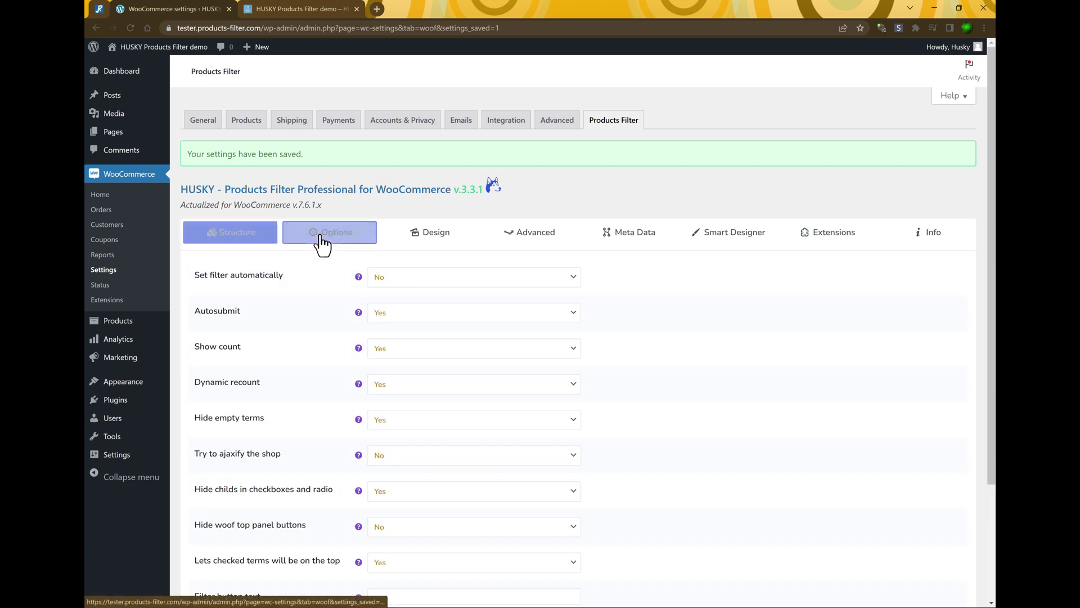
- Change 'Set filter automatically' to 'Yes, but only for desktop' and save
{"action": "left_click", "coordinate": [385, 276]}
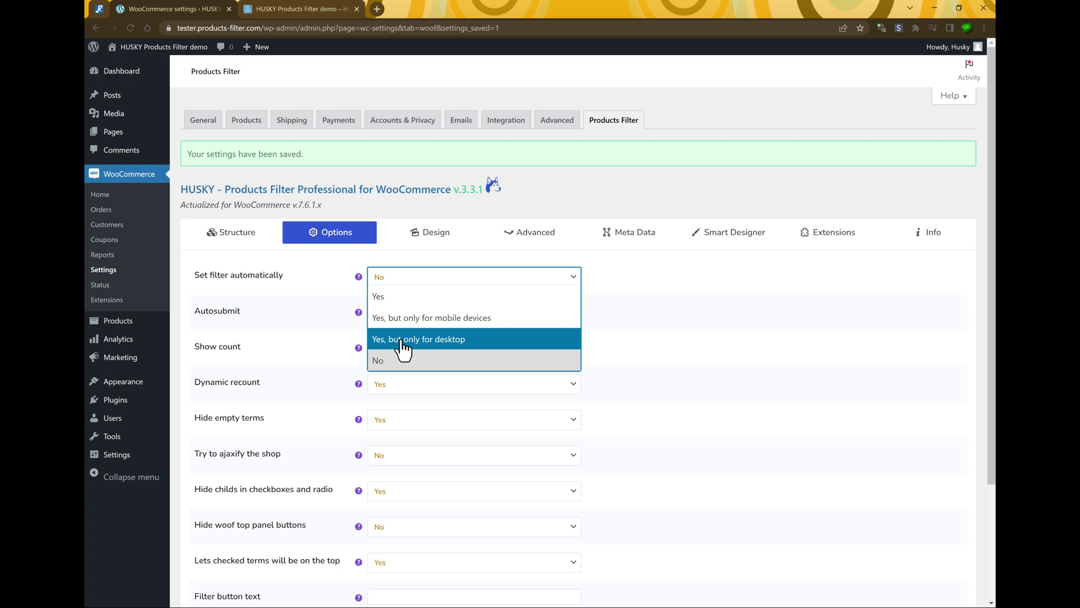
{"action": "left_click", "coordinate": [440, 339]}
{"action": "scroll", "coordinate": [379, 381], "scroll_direction": "down", "scroll_amount": 3}
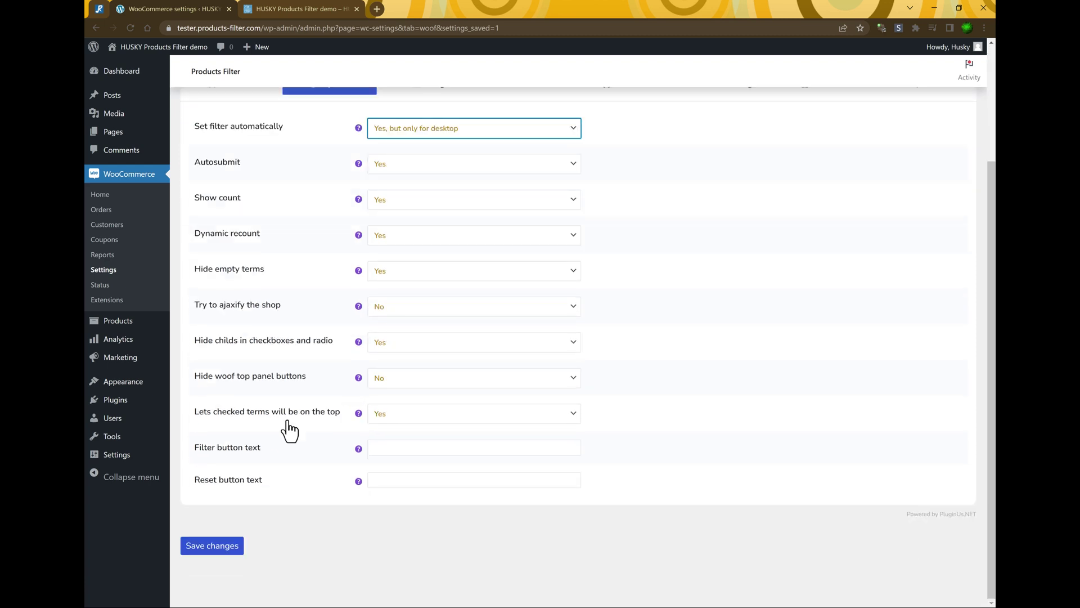
{"action": "left_click", "coordinate": [213, 545]}
{"action": "left_click", "coordinate": [264, 7]}
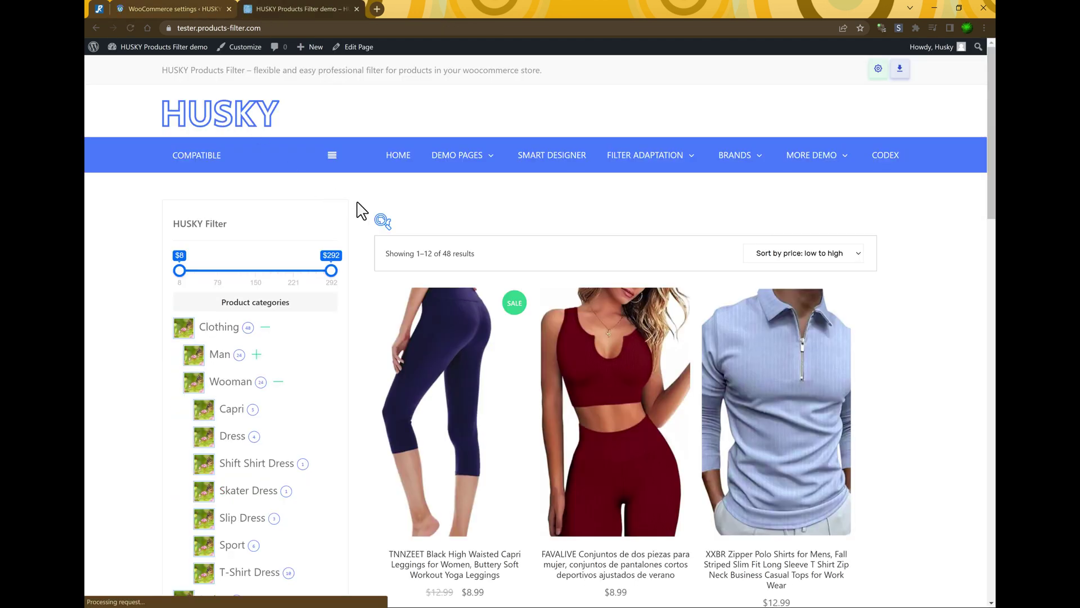
- Open, close and reopen the auto filter panel showing price, categories, sizes and colours
{"action": "left_click", "coordinate": [382, 221]}
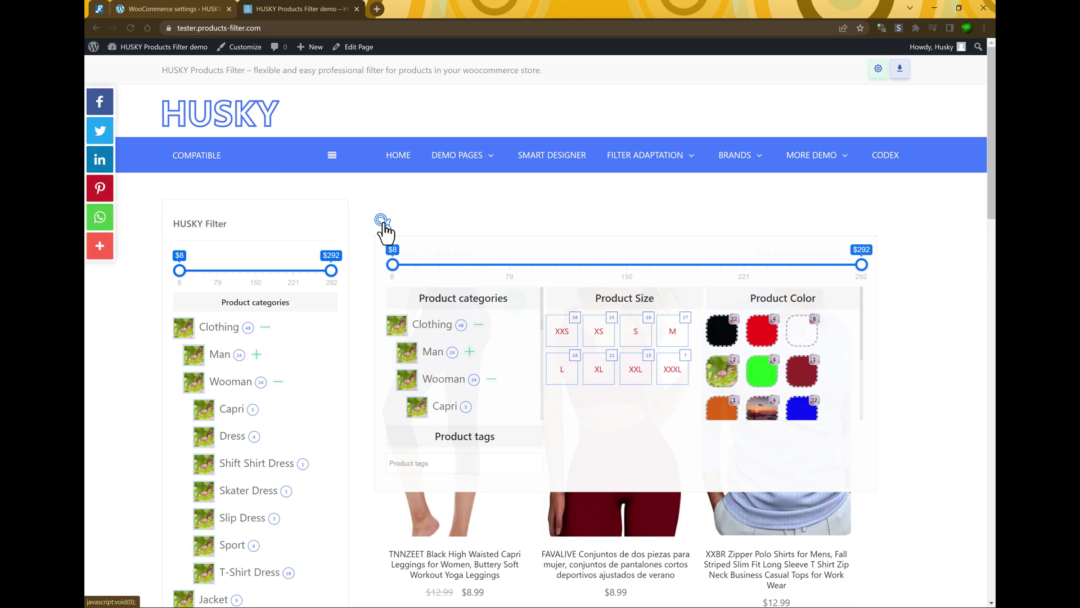
{"action": "left_click", "coordinate": [435, 200]}
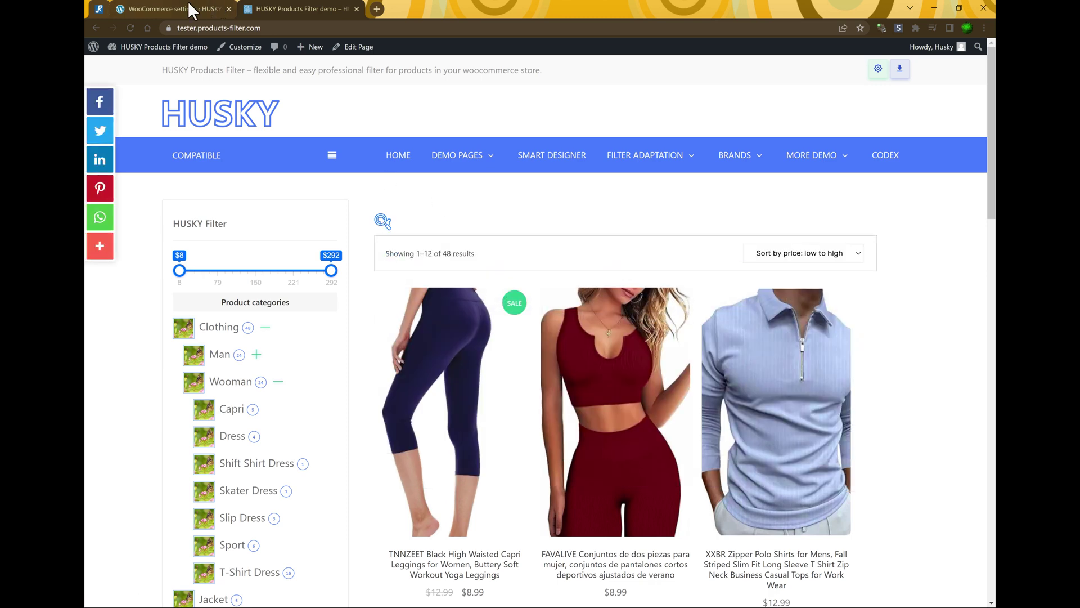
{"action": "left_click", "coordinate": [380, 222]}
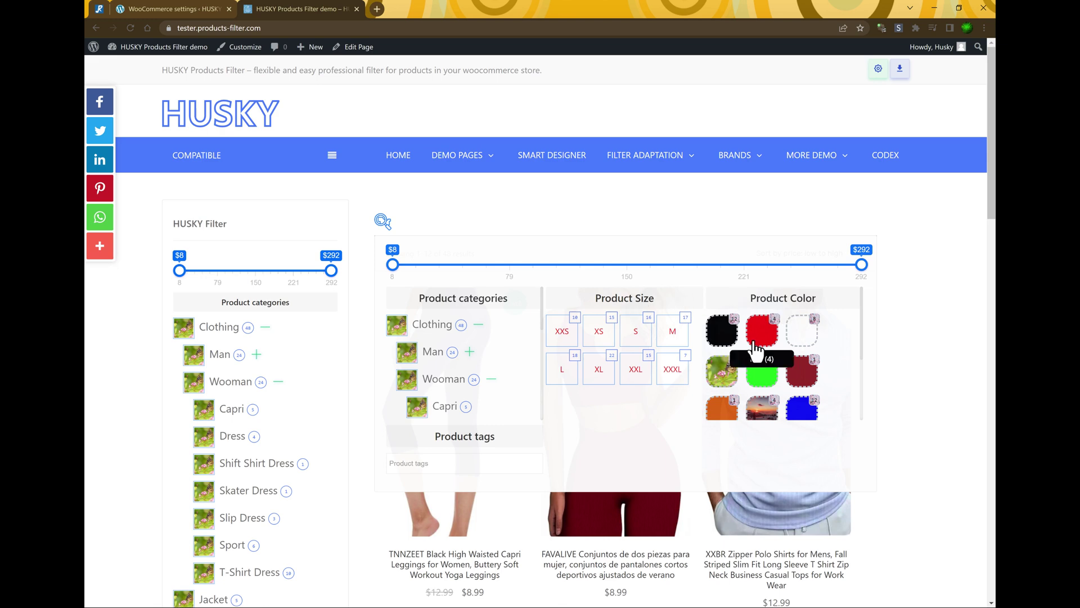
- Browse the 'Skins for the auto filter' dropdown choices in the HUSKY Design settings
{"action": "left_click", "coordinate": [191, 9]}
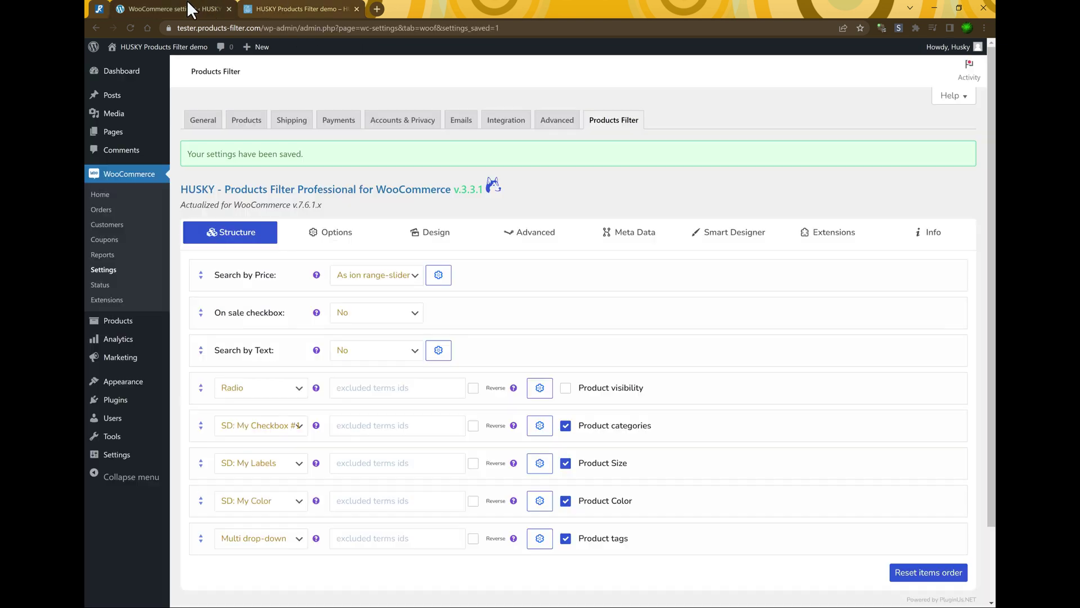
{"action": "left_click", "coordinate": [438, 240]}
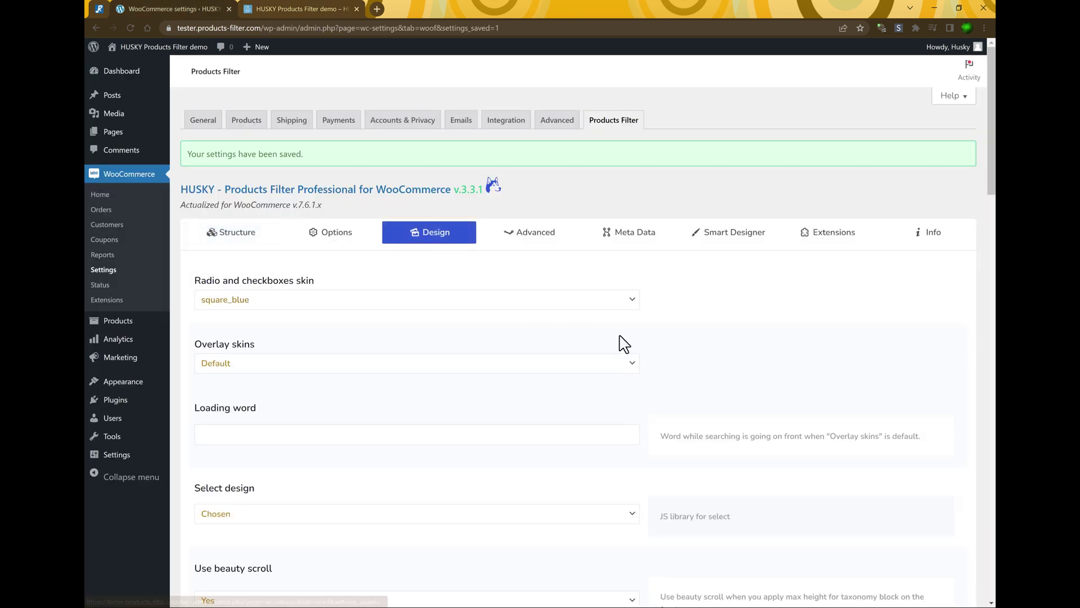
{"action": "scroll", "coordinate": [644, 354], "scroll_direction": "down", "scroll_amount": 10}
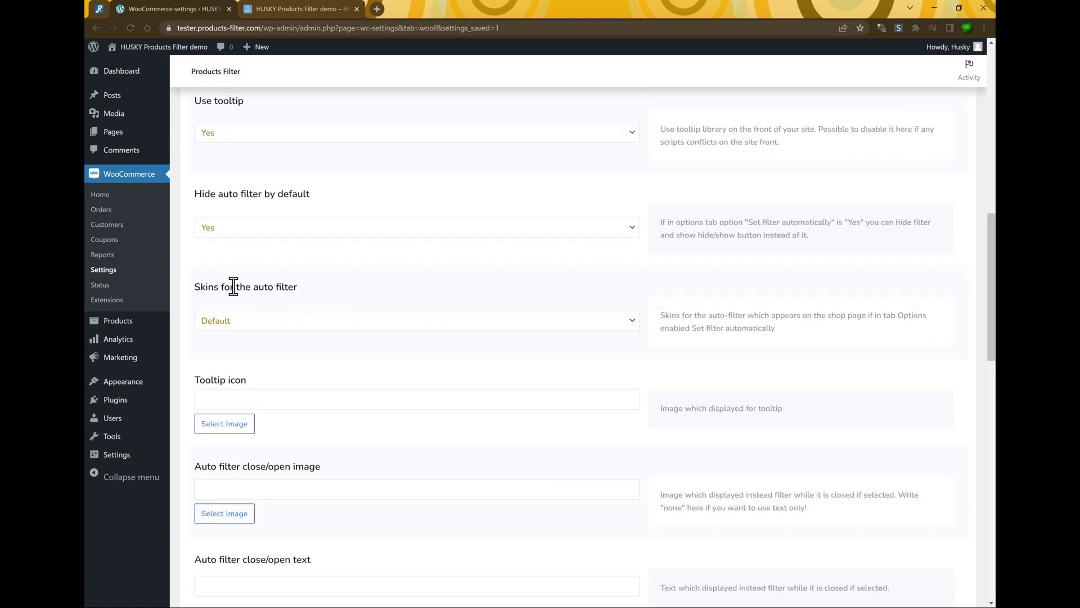
{"action": "triple_click", "coordinate": [233, 286]}
{"action": "left_click", "coordinate": [293, 321]}
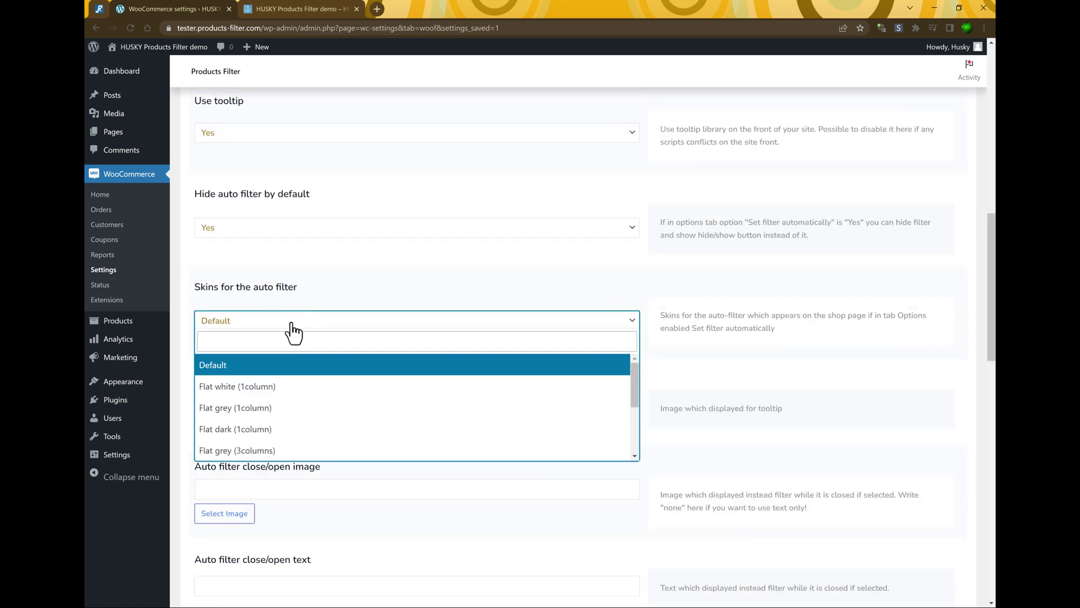
{"action": "scroll", "coordinate": [304, 410], "scroll_direction": "down", "scroll_amount": 3}
{"action": "scroll", "coordinate": [411, 302], "scroll_direction": "up", "scroll_amount": 10}
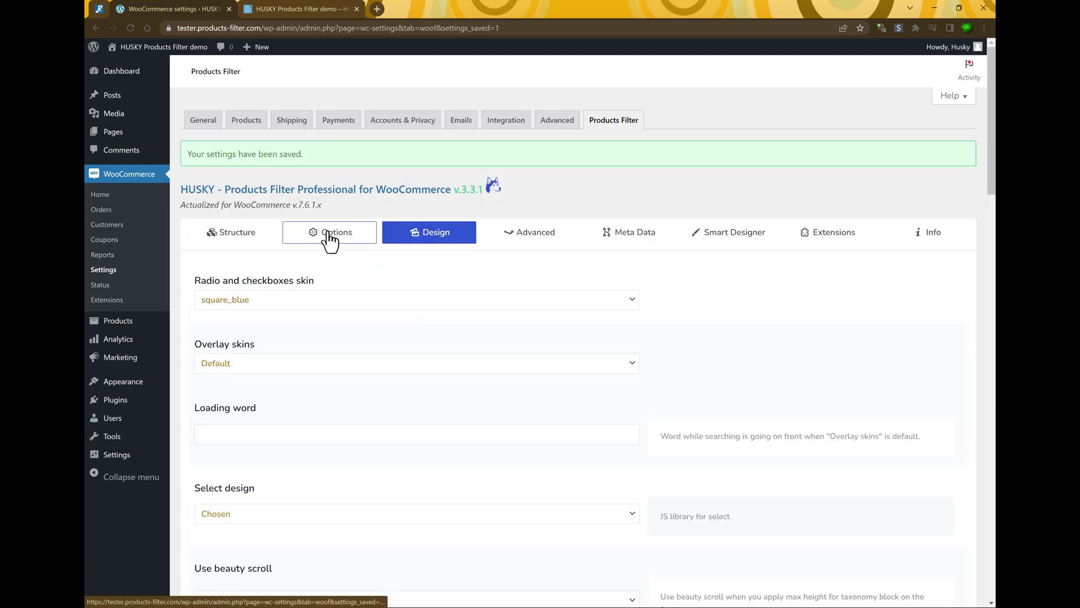
{"action": "left_click", "coordinate": [330, 239]}
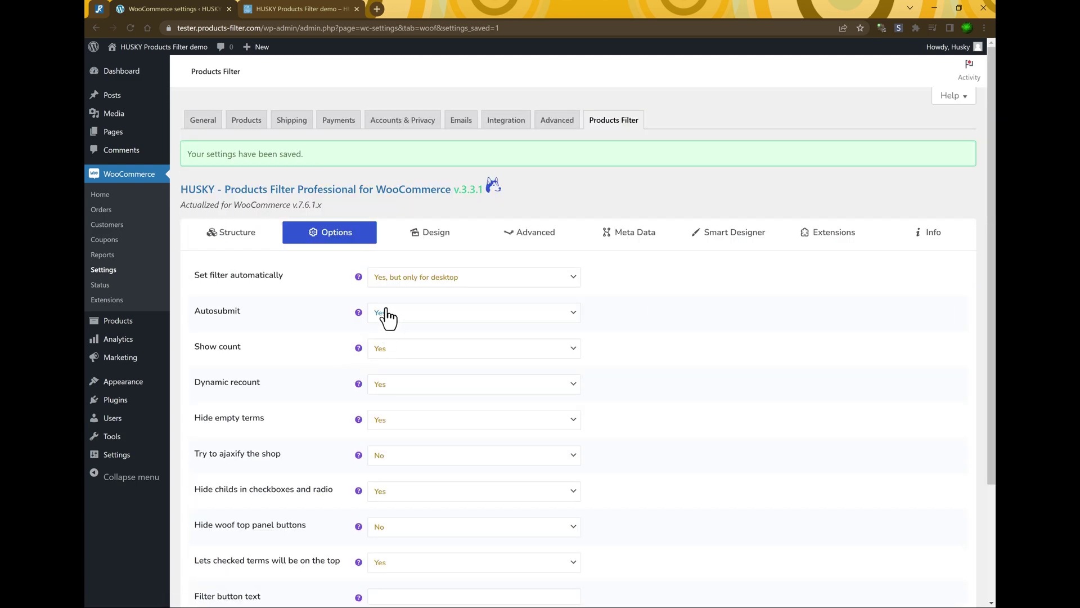
- Filter the demo shop to the Man category
{"action": "left_click", "coordinate": [301, 8]}
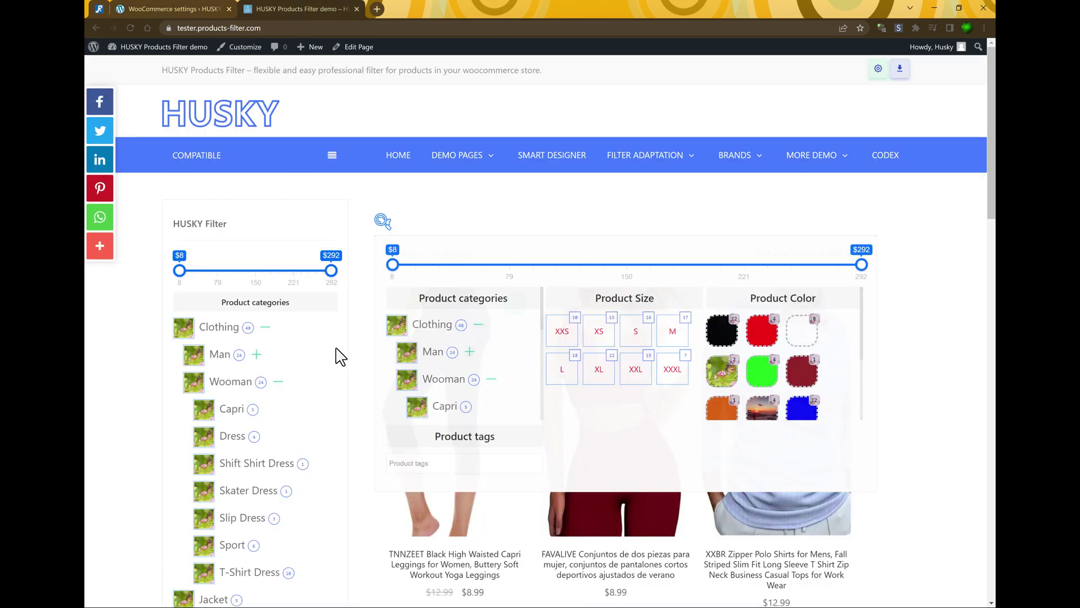
{"action": "left_click", "coordinate": [192, 358]}
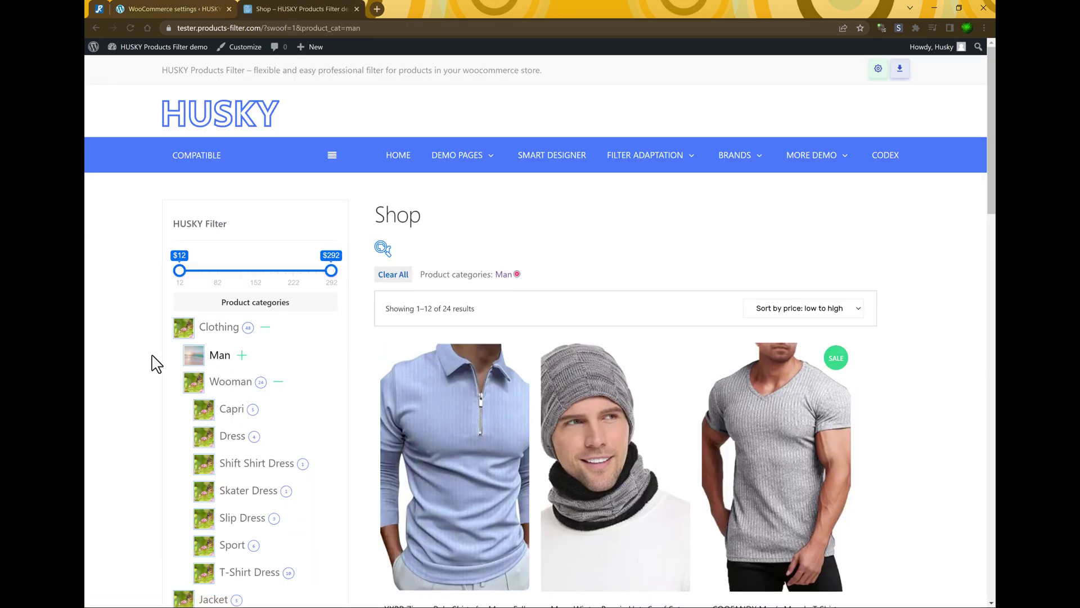
{"action": "left_click", "coordinate": [172, 9]}
- Set Autosubmit to No and save the filter options
{"action": "left_click", "coordinate": [386, 315]}
{"action": "left_click", "coordinate": [386, 336]}
{"action": "scroll", "coordinate": [246, 426], "scroll_direction": "down", "scroll_amount": 3}
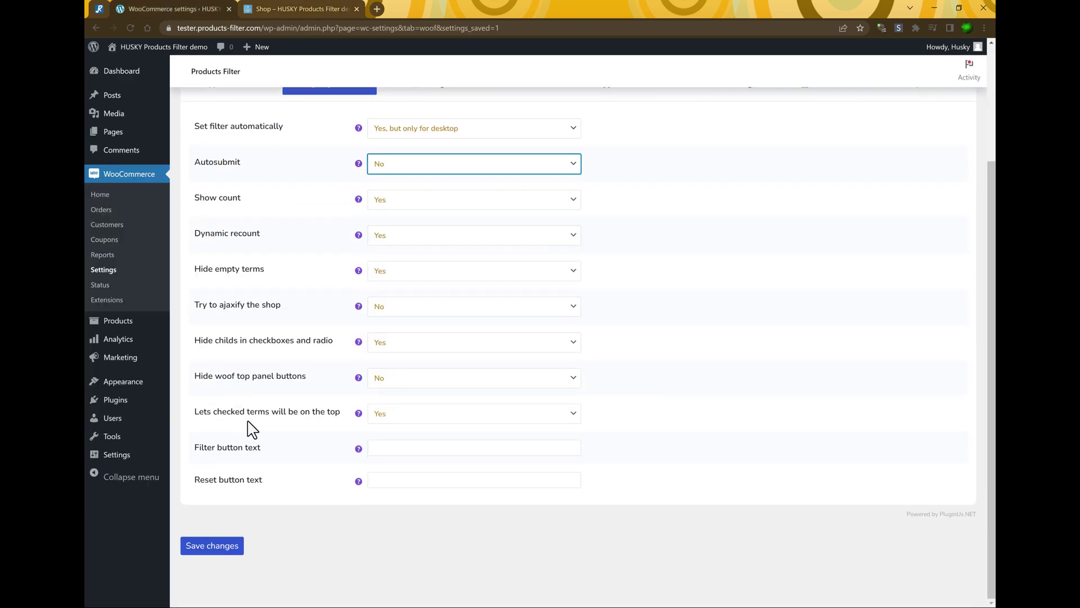
{"action": "left_click", "coordinate": [213, 545]}
- Filter the shop home page to Black colour and size XXXL, leaving 3 products
{"action": "left_click", "coordinate": [335, 4]}
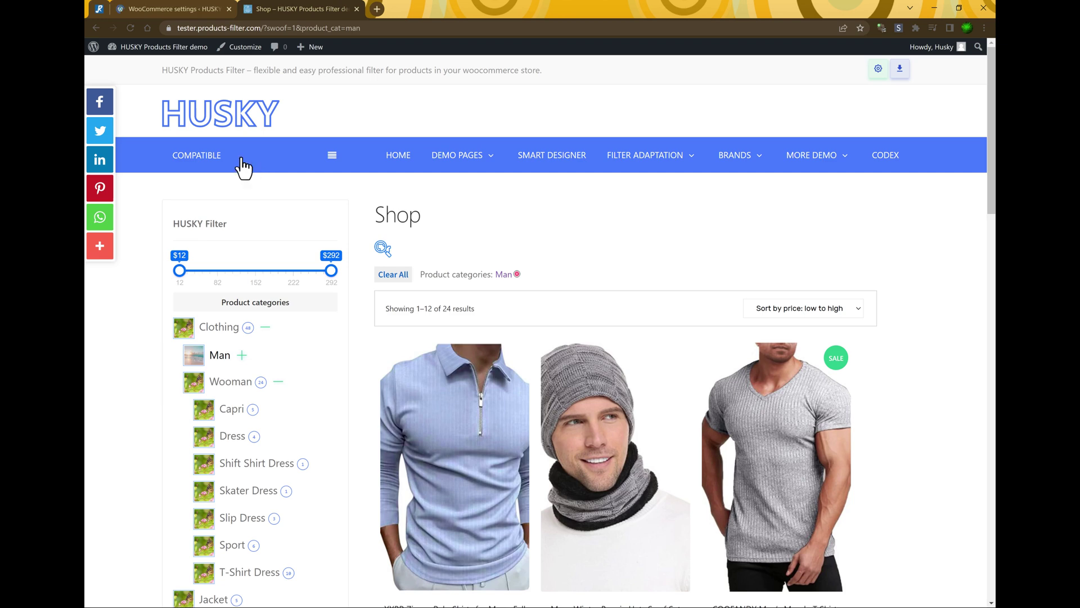
{"action": "left_click", "coordinate": [209, 115]}
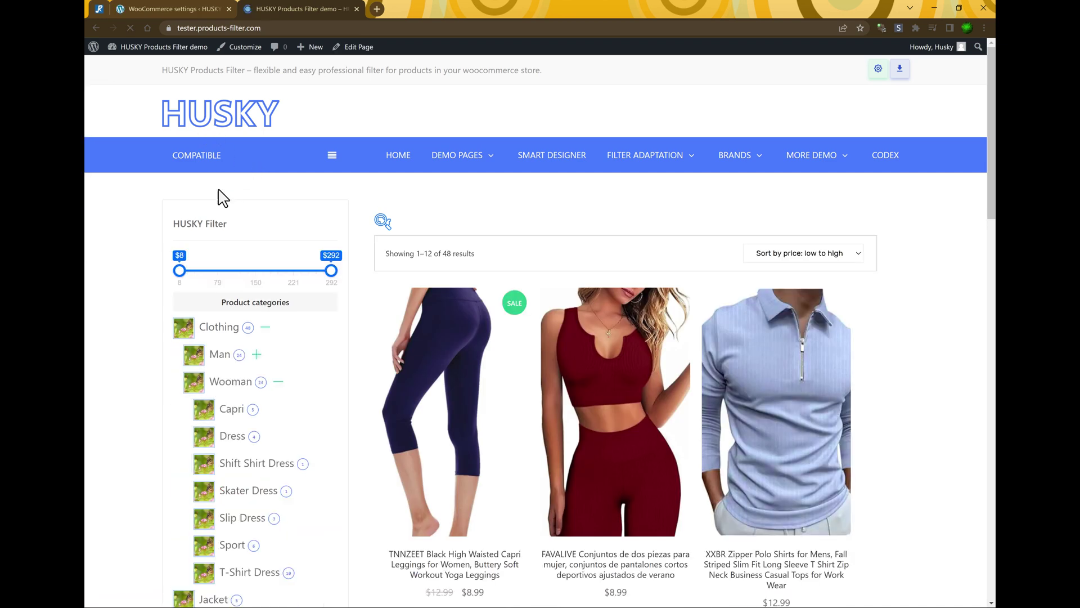
{"action": "scroll", "coordinate": [202, 282], "scroll_direction": "down", "scroll_amount": 10}
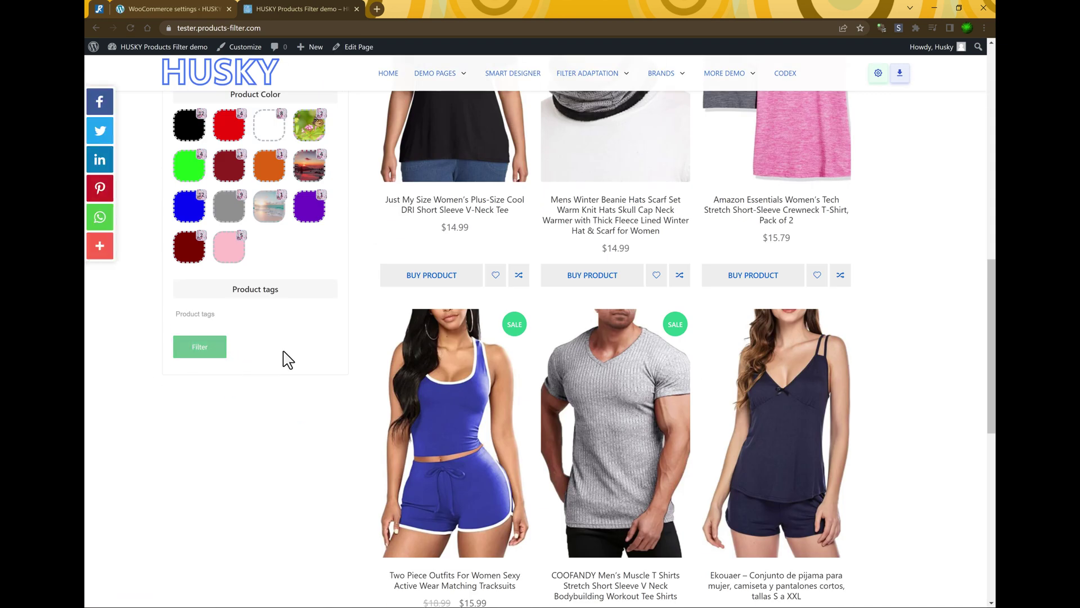
{"action": "scroll", "coordinate": [284, 352], "scroll_direction": "up", "scroll_amount": 1}
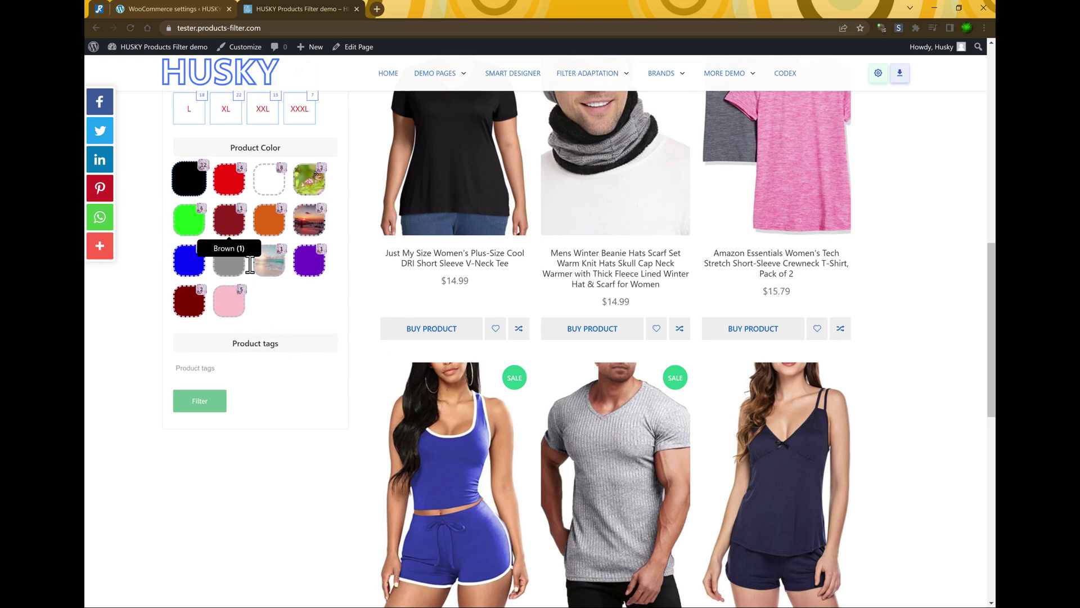
{"action": "scroll", "coordinate": [292, 270], "scroll_direction": "up", "scroll_amount": 3}
{"action": "left_click", "coordinate": [301, 267]}
{"action": "scroll", "coordinate": [259, 405], "scroll_direction": "down", "scroll_amount": 1}
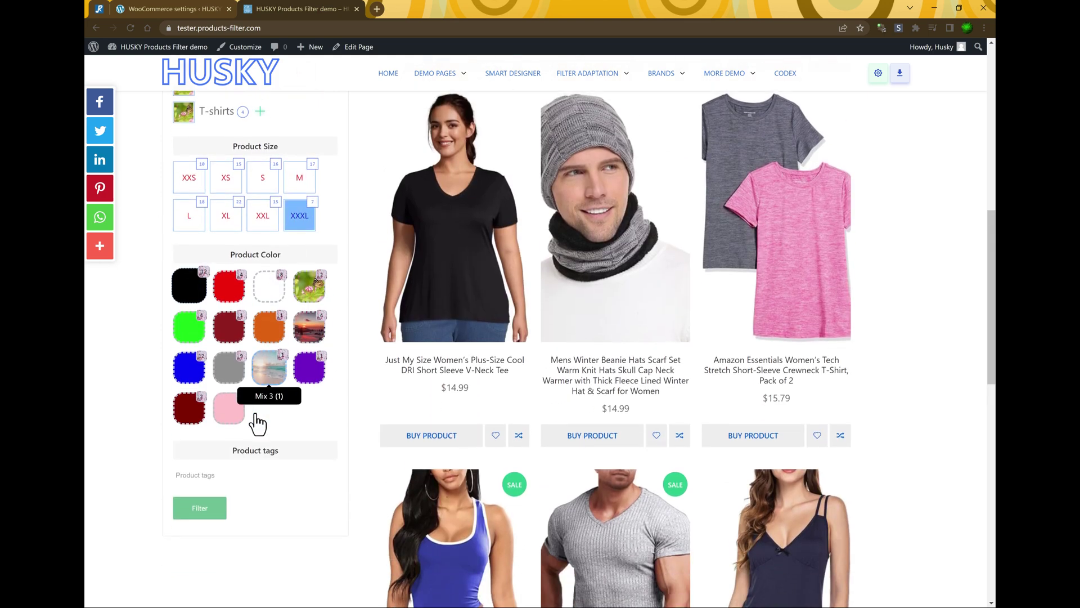
{"action": "left_click", "coordinate": [201, 512]}
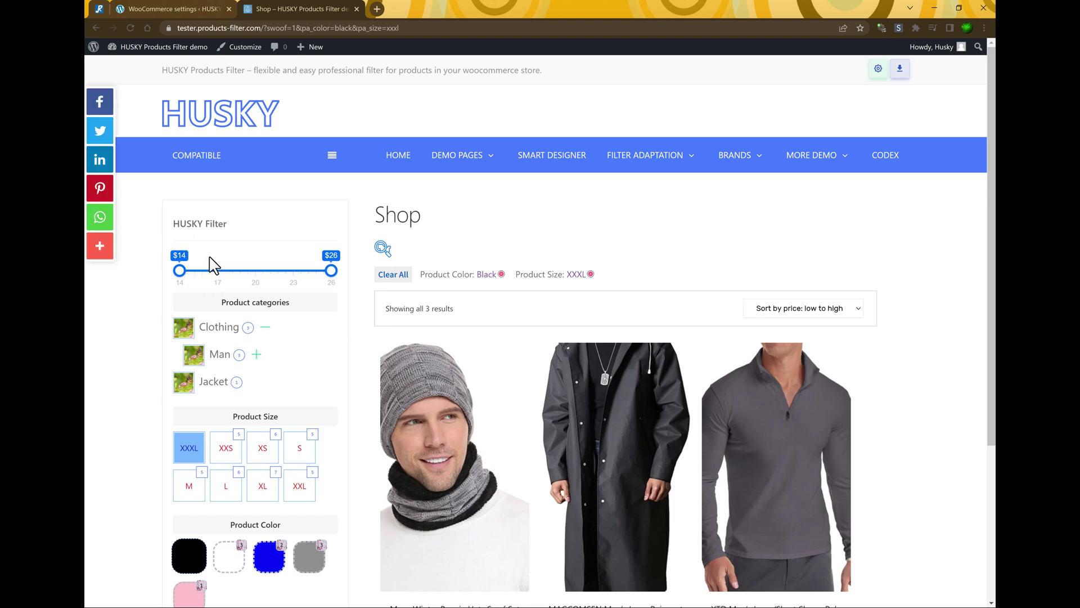
{"action": "left_click", "coordinate": [163, 9]}
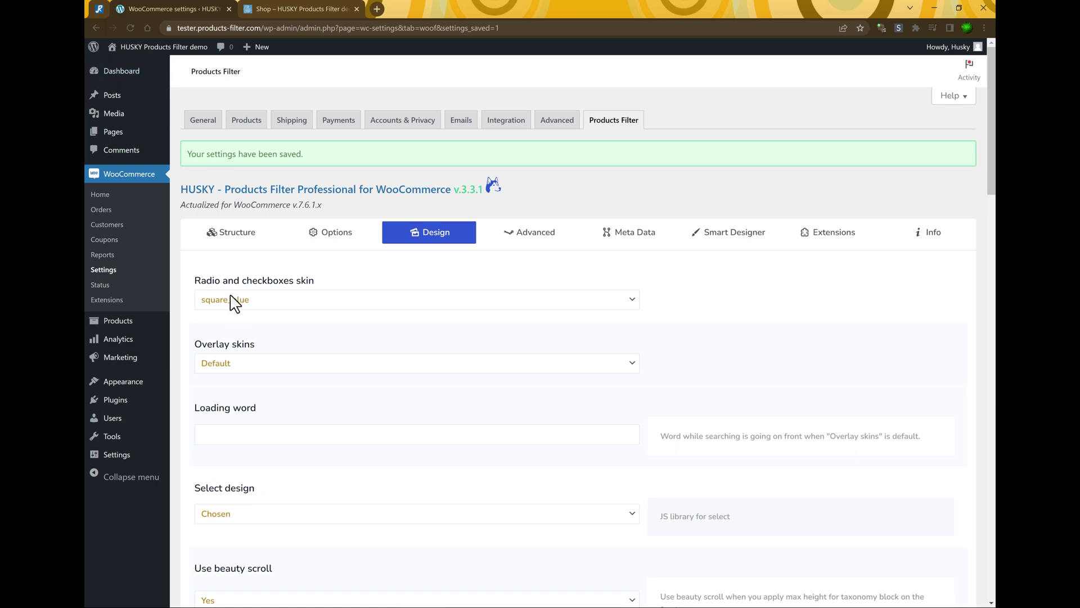
- In Appearance > Widgets, set the HUSKY widget's Submit button position to Top AND Bottom and update
{"action": "mouse_move", "coordinate": [137, 389]}
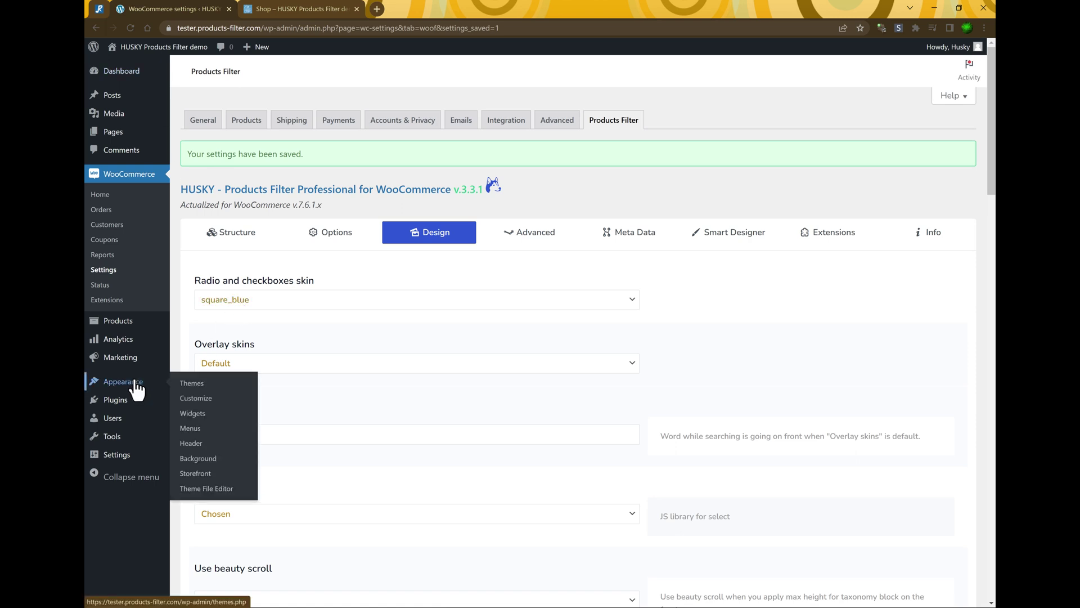
{"action": "middle_click", "coordinate": [188, 415]}
{"action": "left_click", "coordinate": [301, 8]}
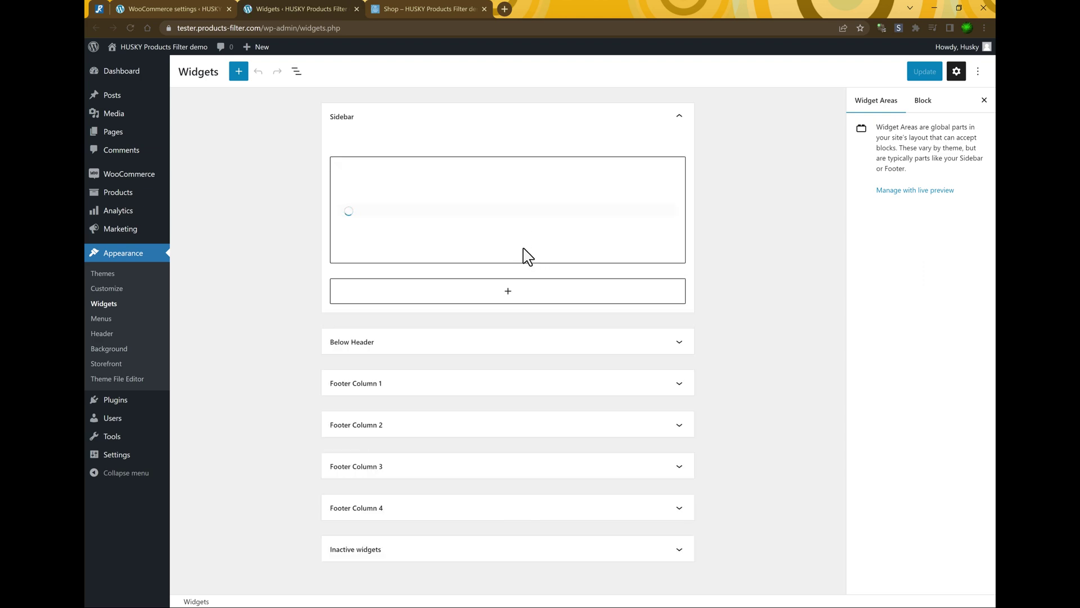
{"action": "left_click", "coordinate": [526, 184]}
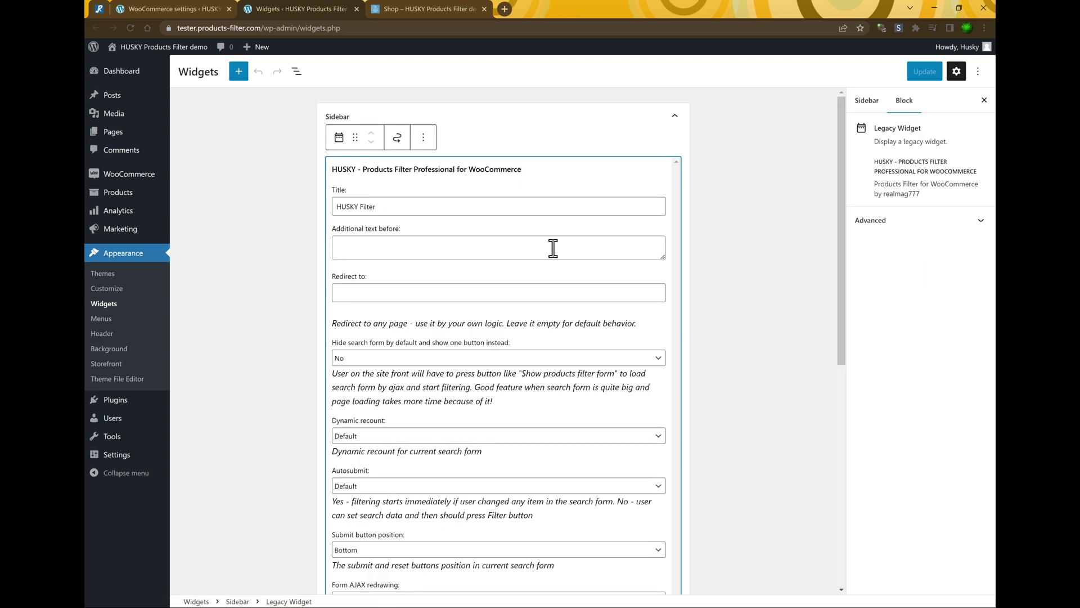
{"action": "scroll", "coordinate": [618, 421], "scroll_direction": "down", "scroll_amount": 3}
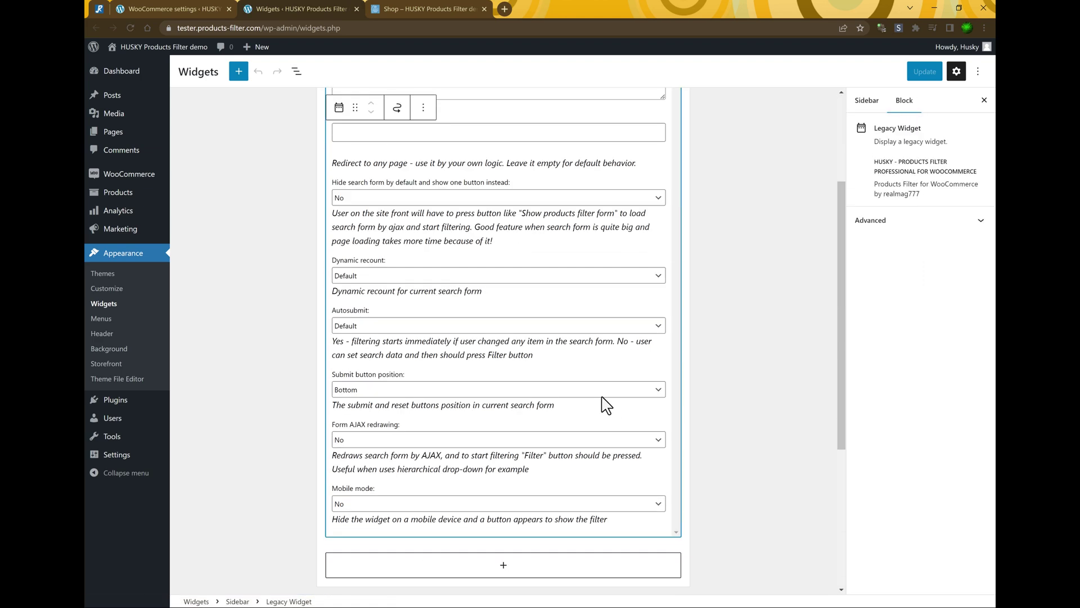
{"action": "left_click", "coordinate": [367, 388]}
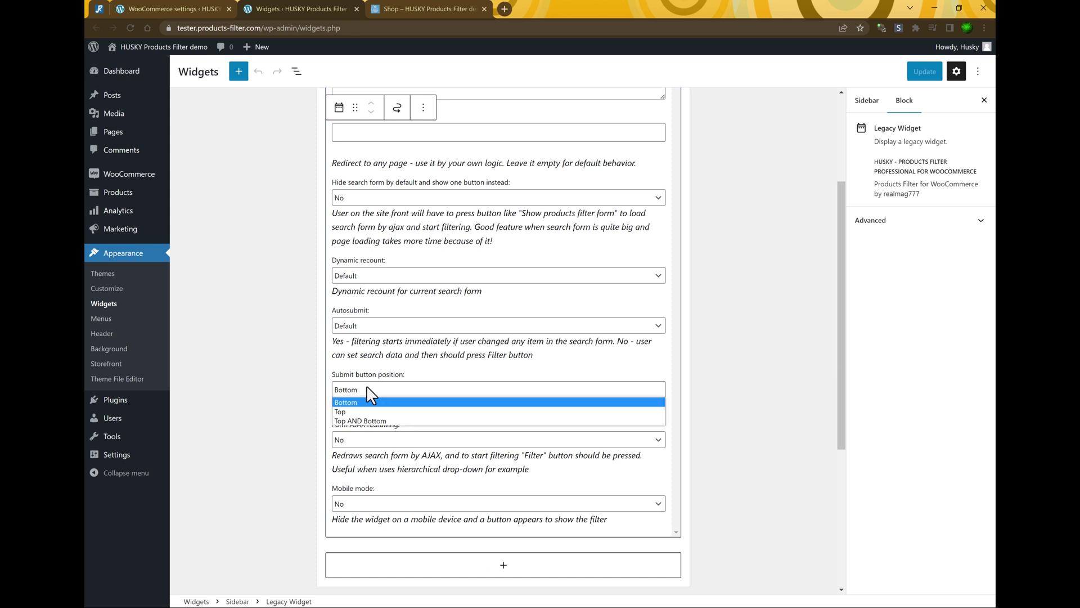
{"action": "left_click", "coordinate": [371, 422]}
{"action": "left_click", "coordinate": [371, 391]}
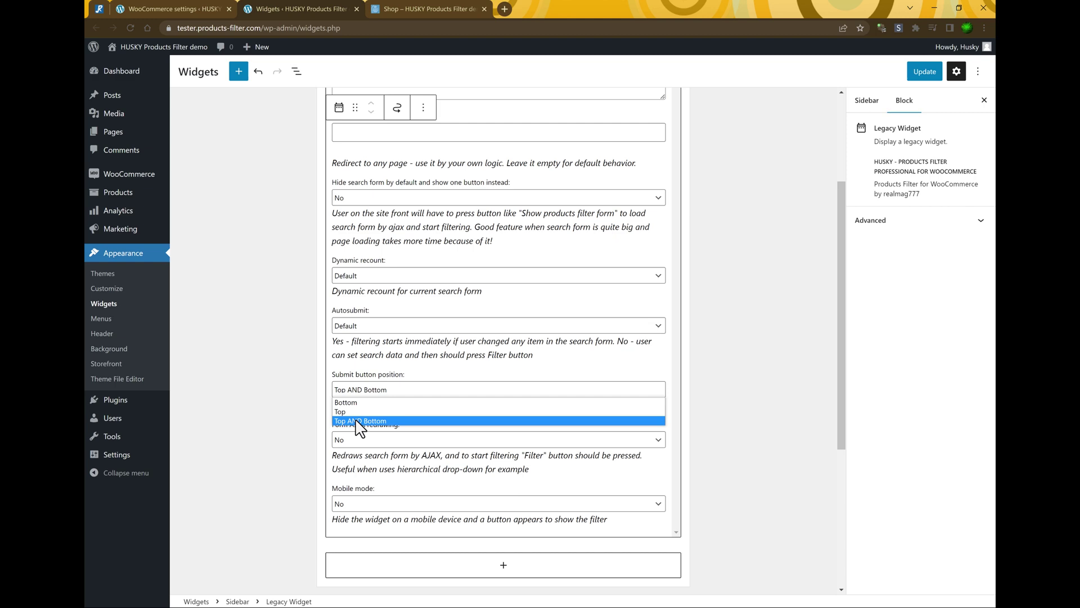
{"action": "left_click", "coordinate": [360, 421]}
{"action": "scroll", "coordinate": [458, 453], "scroll_direction": "down", "scroll_amount": 5}
{"action": "left_click", "coordinate": [928, 77]}
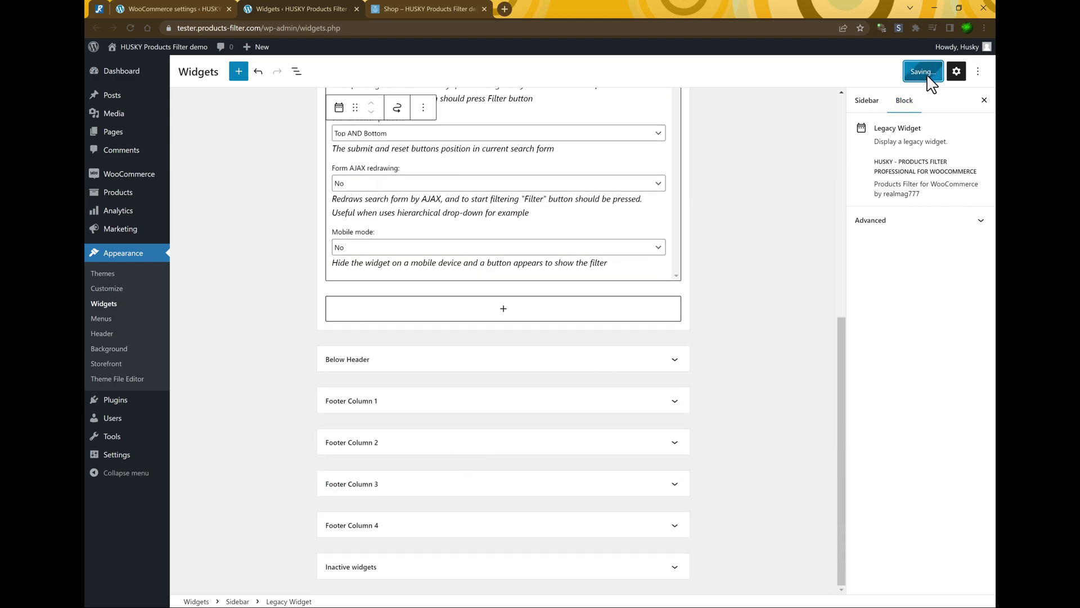
- Reload the shop and filter it to the Capri category in size M
{"action": "left_click", "coordinate": [427, 8]}
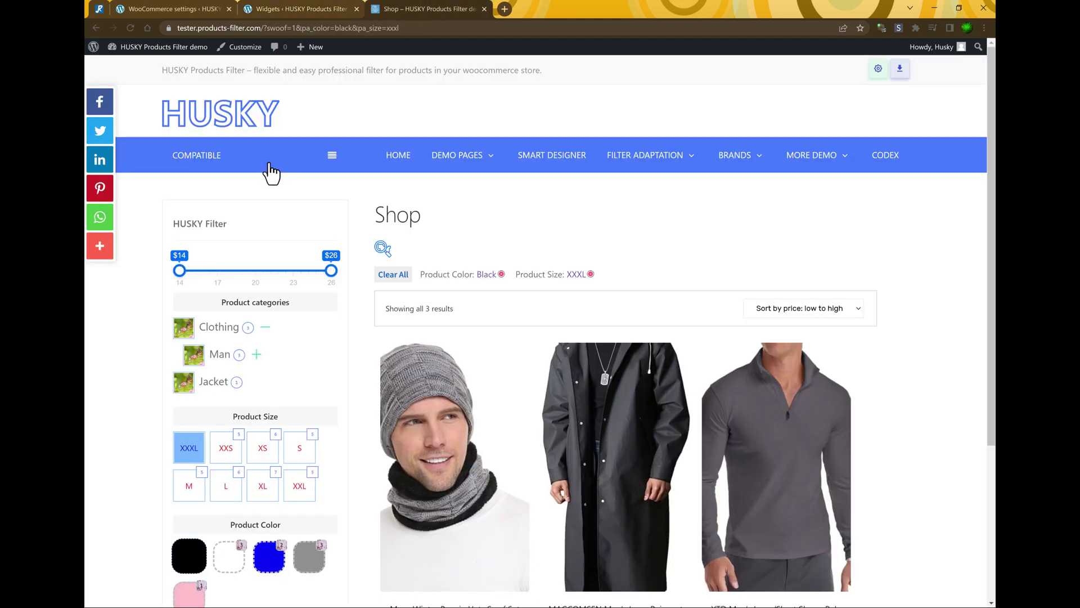
{"action": "key", "text": "F5"}
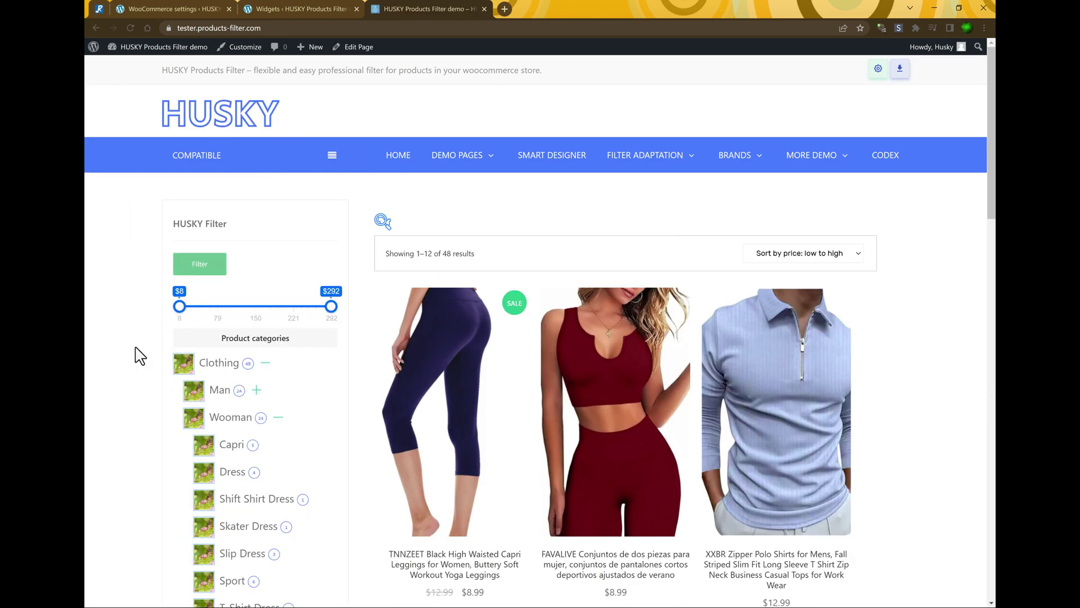
{"action": "scroll", "coordinate": [180, 337], "scroll_direction": "down", "scroll_amount": 15}
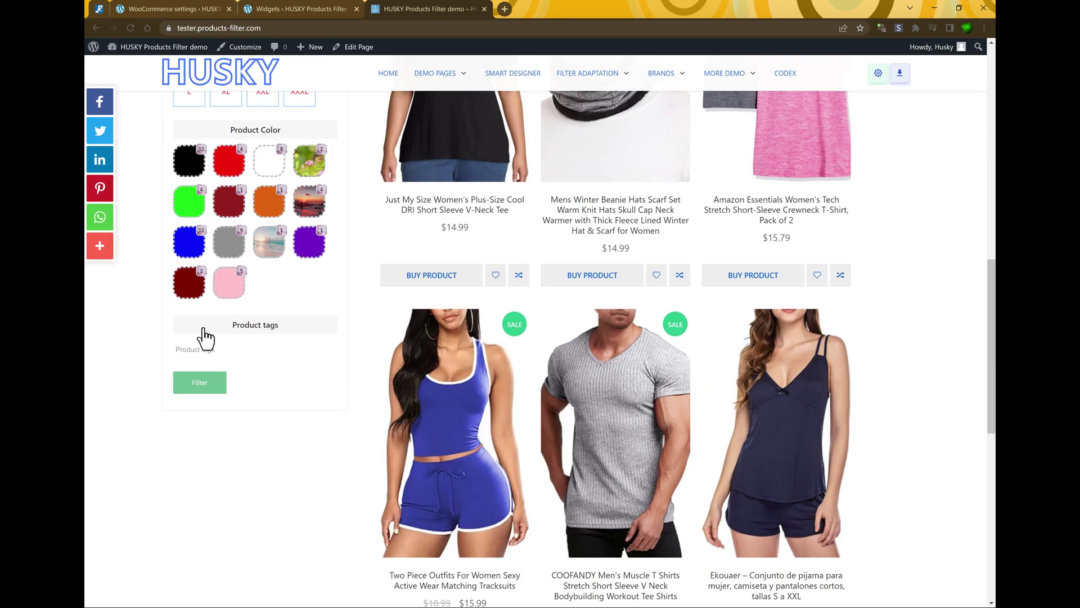
{"action": "scroll", "coordinate": [257, 236], "scroll_direction": "up", "scroll_amount": 15}
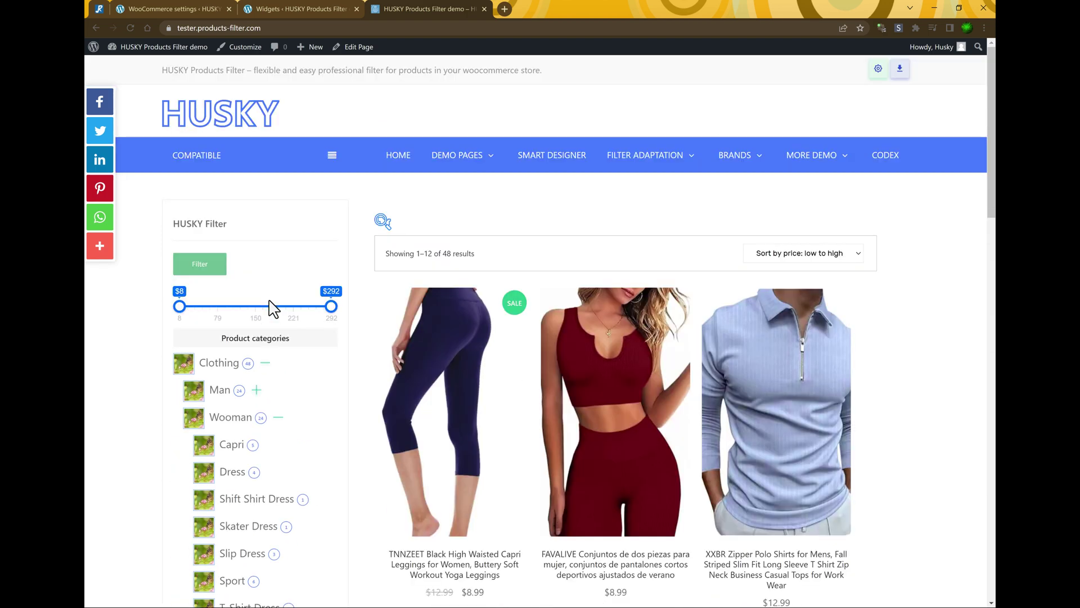
{"action": "scroll", "coordinate": [248, 428], "scroll_direction": "down", "scroll_amount": 2}
{"action": "left_click", "coordinate": [207, 338]}
{"action": "scroll", "coordinate": [261, 458], "scroll_direction": "down", "scroll_amount": 4}
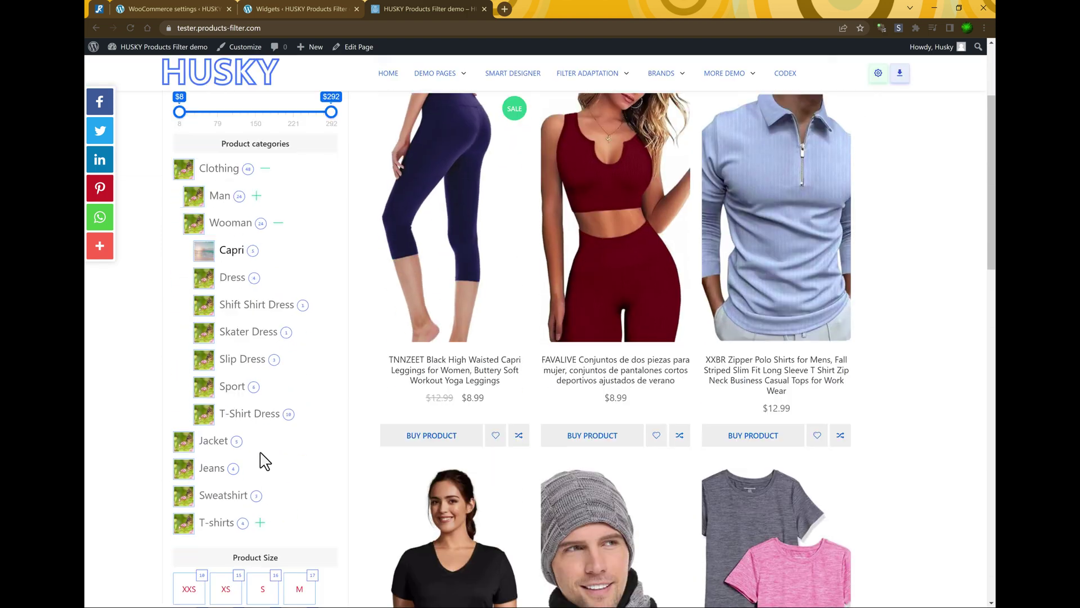
{"action": "left_click", "coordinate": [300, 478]}
{"action": "scroll", "coordinate": [313, 374], "scroll_direction": "up", "scroll_amount": 5}
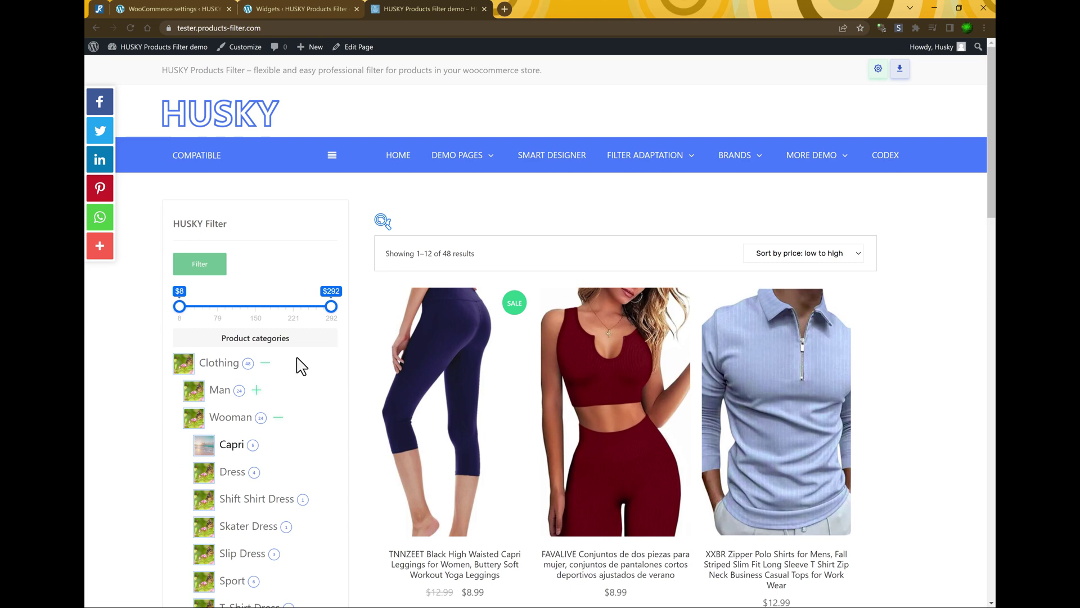
{"action": "left_click", "coordinate": [206, 269]}
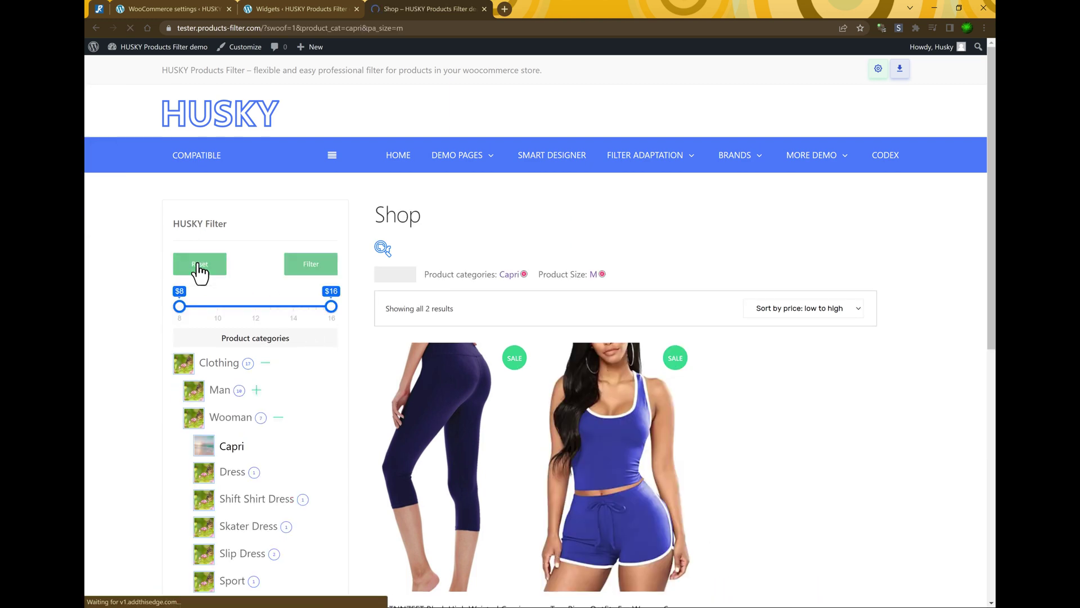
- Compare the general filter options with the results, then return to the unfiltered shop home page
{"action": "left_click", "coordinate": [155, 12]}
{"action": "left_click", "coordinate": [329, 239]}
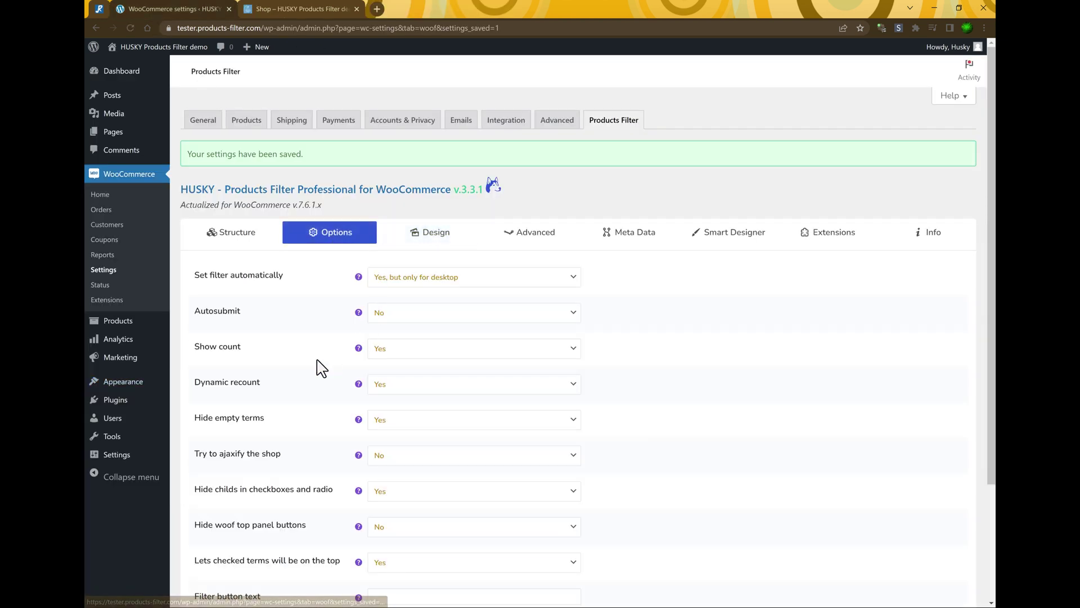
{"action": "scroll", "coordinate": [322, 369], "scroll_direction": "down", "scroll_amount": 1}
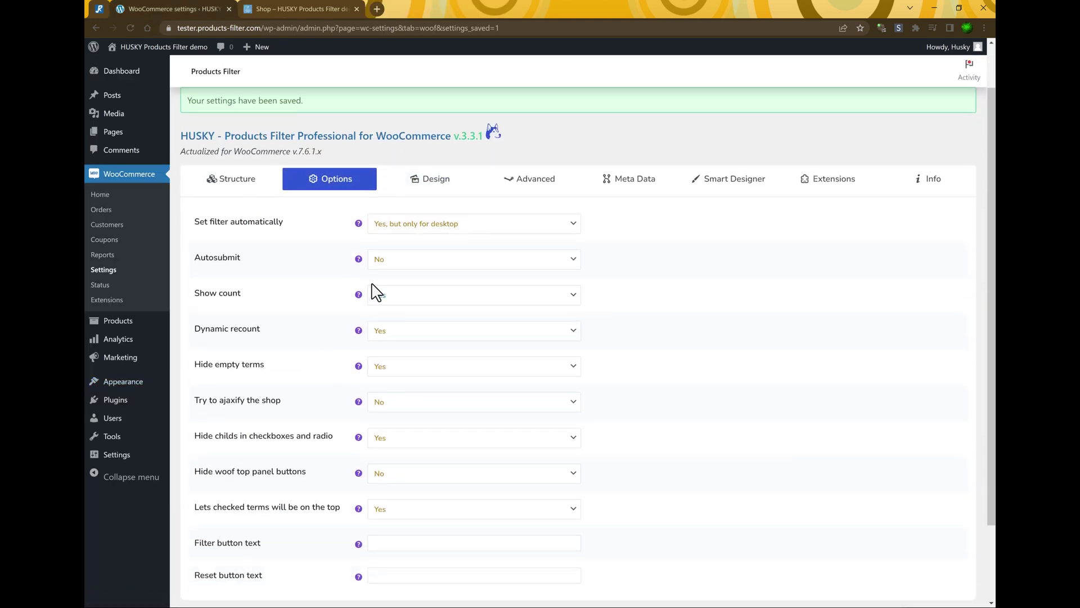
{"action": "left_click", "coordinate": [338, 9]}
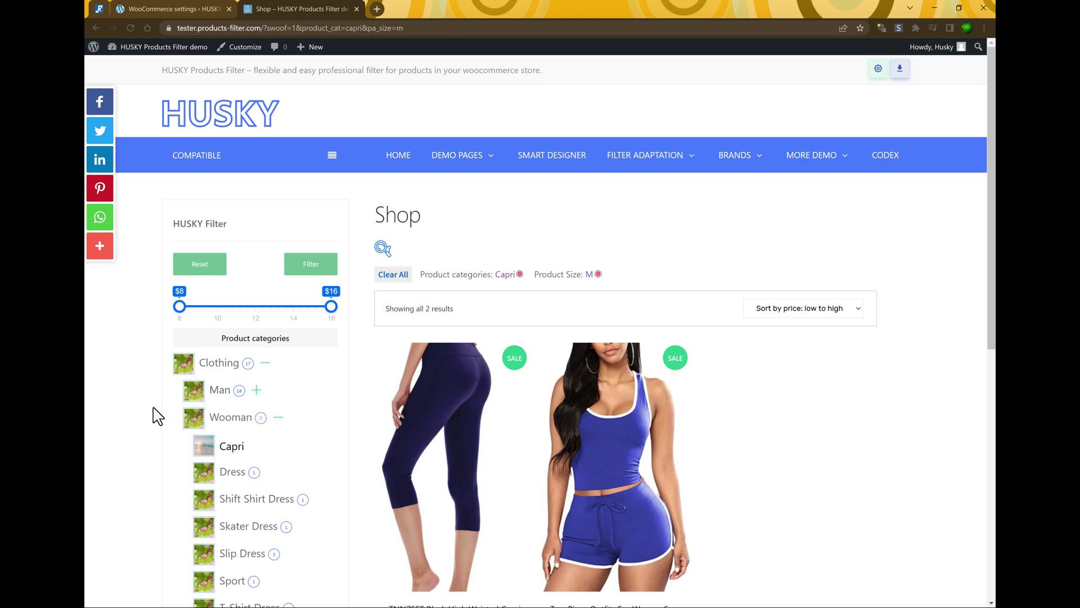
{"action": "left_click", "coordinate": [181, 9]}
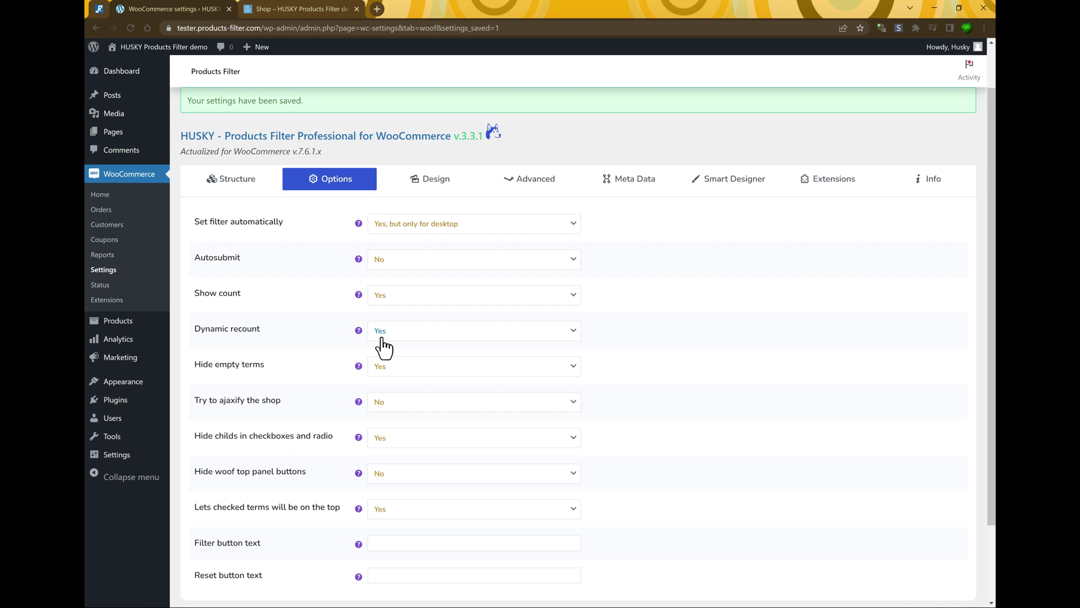
{"action": "left_click", "coordinate": [291, 8]}
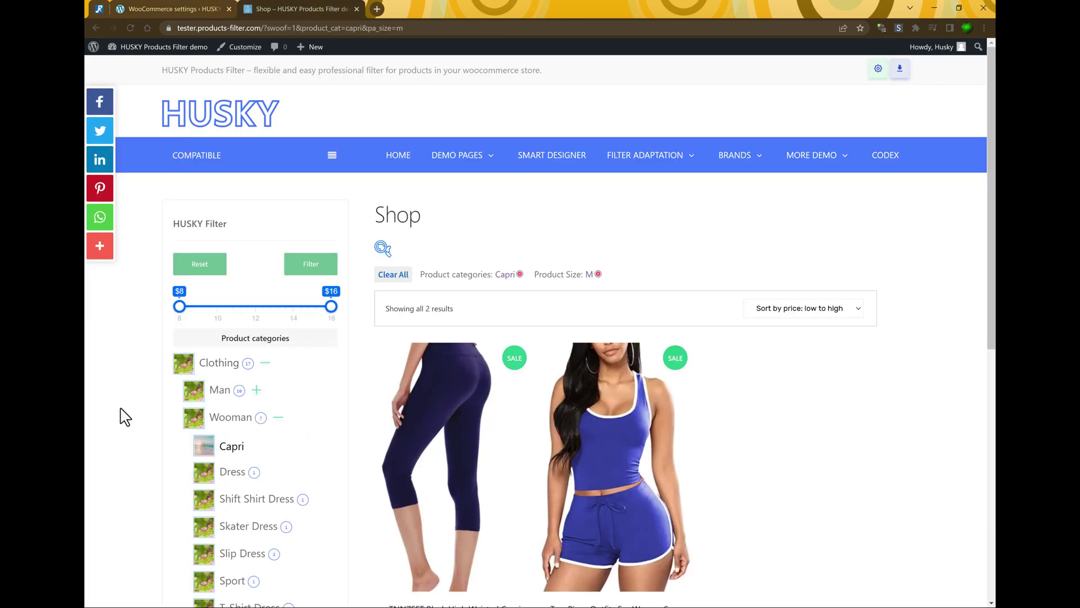
{"action": "scroll", "coordinate": [223, 344], "scroll_direction": "down", "scroll_amount": 3}
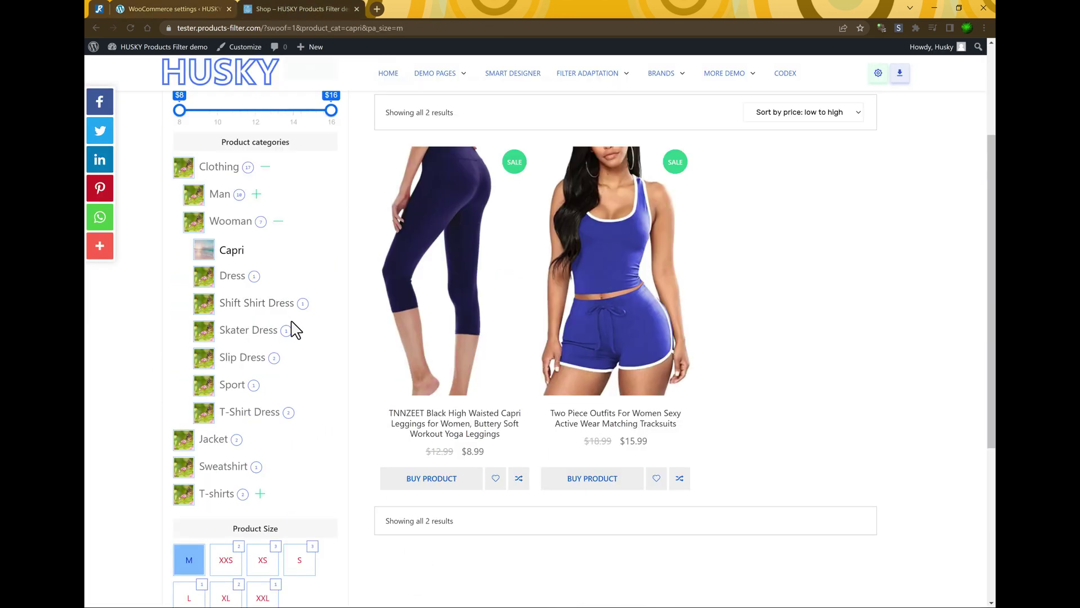
{"action": "scroll", "coordinate": [316, 396], "scroll_direction": "up", "scroll_amount": 3}
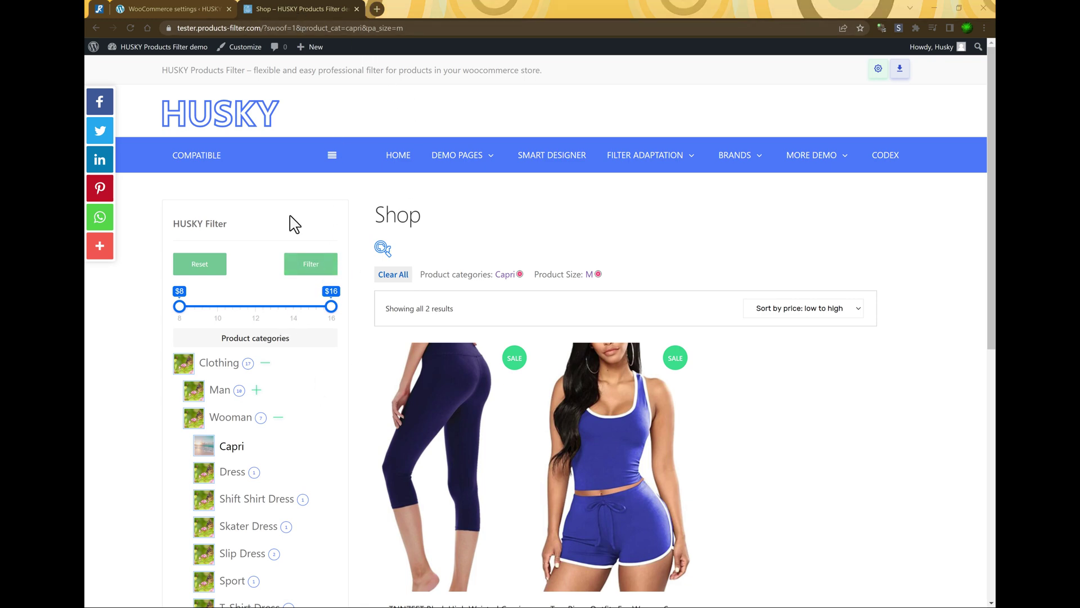
{"action": "left_click", "coordinate": [217, 128]}
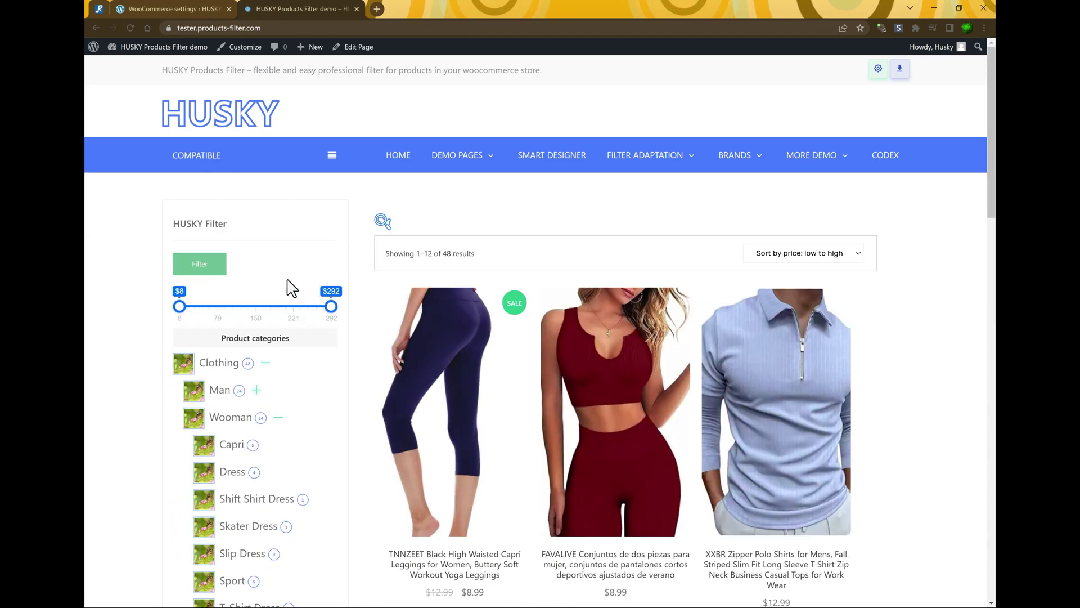
- Filter to the Jacket category, then add size XXXL, leaving a single raincoat
{"action": "scroll", "coordinate": [321, 363], "scroll_direction": "down", "scroll_amount": 3}
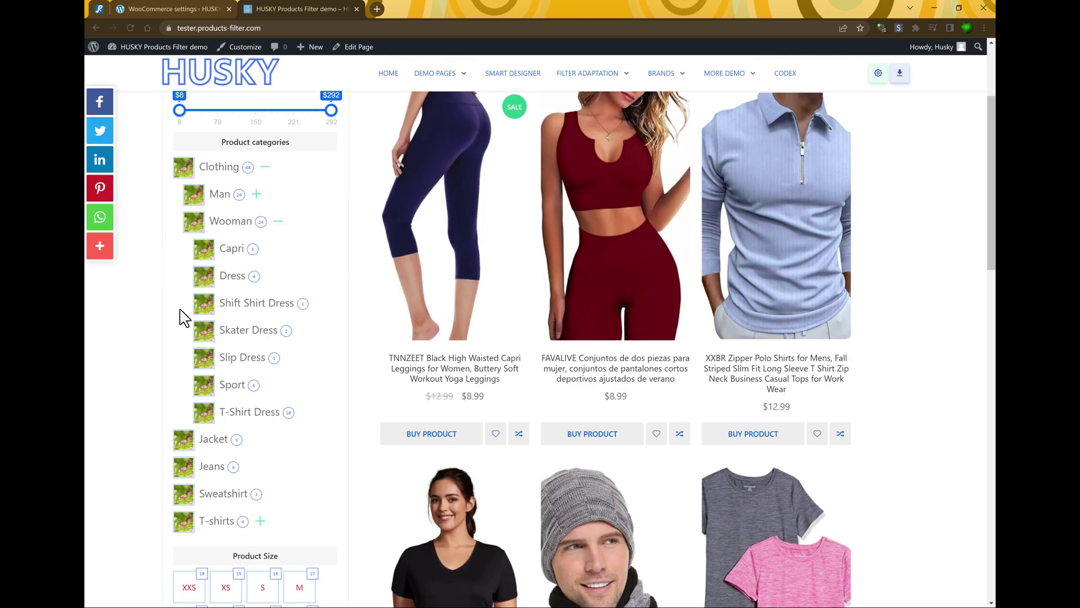
{"action": "scroll", "coordinate": [135, 435], "scroll_direction": "down", "scroll_amount": 3}
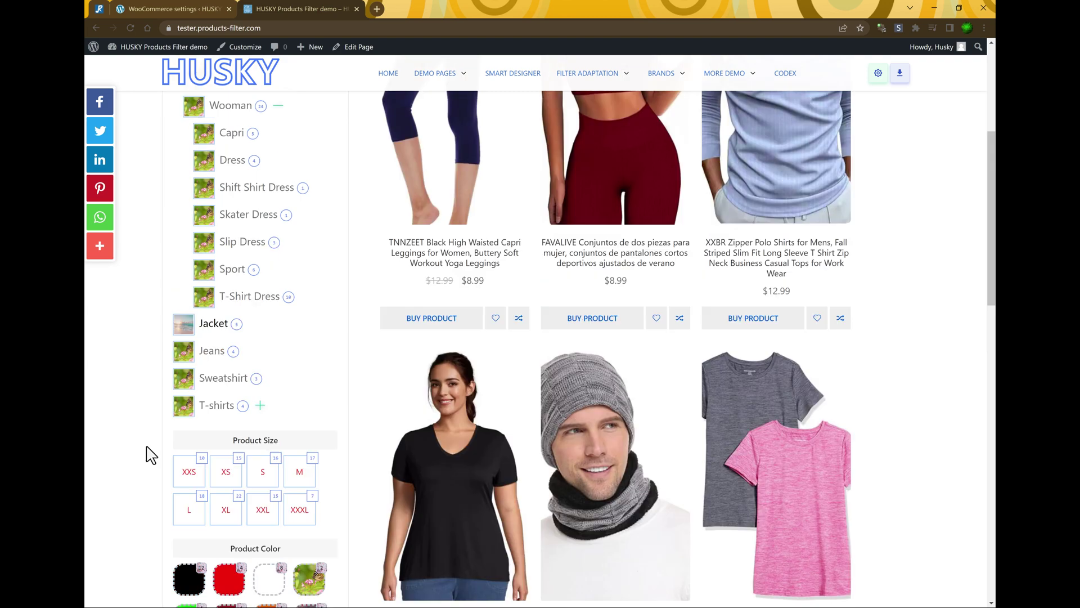
{"action": "scroll", "coordinate": [150, 450], "scroll_direction": "up", "scroll_amount": 7}
{"action": "left_click", "coordinate": [189, 270]}
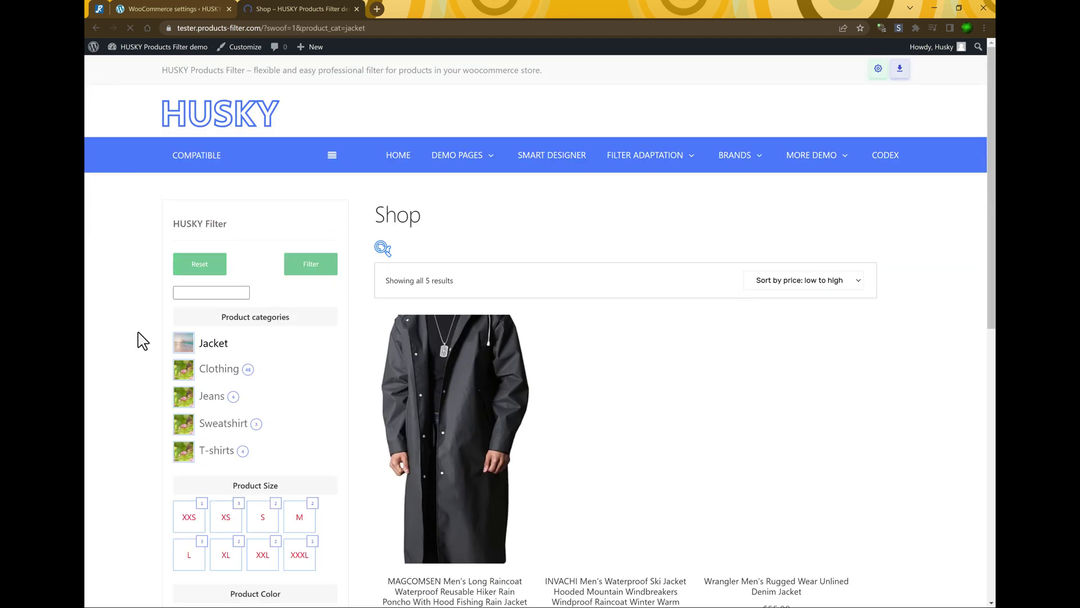
{"action": "scroll", "coordinate": [163, 422], "scroll_direction": "down", "scroll_amount": 6}
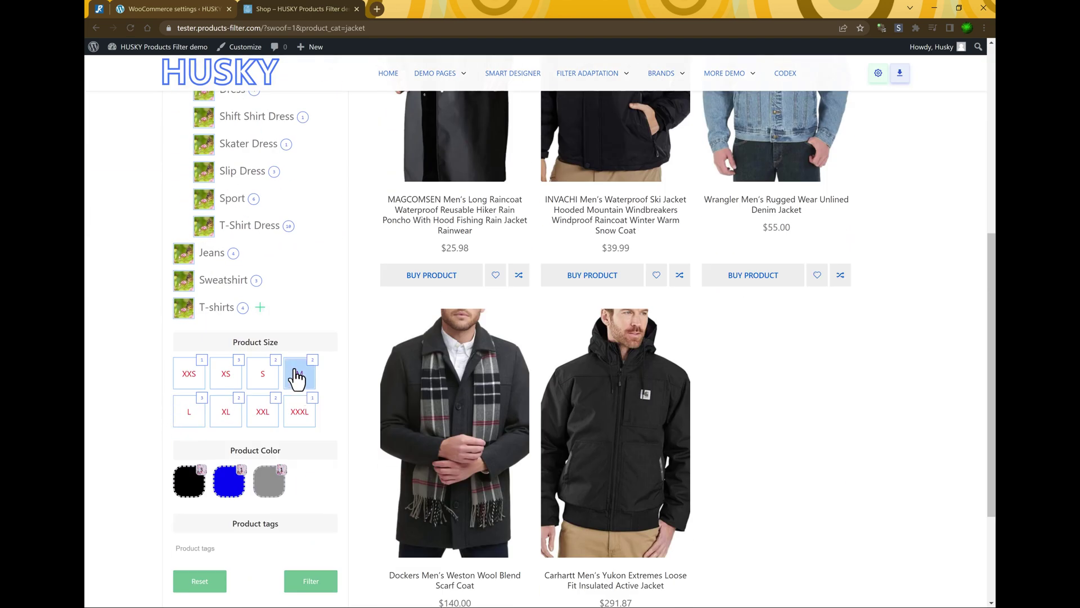
{"action": "double_click", "coordinate": [246, 342]}
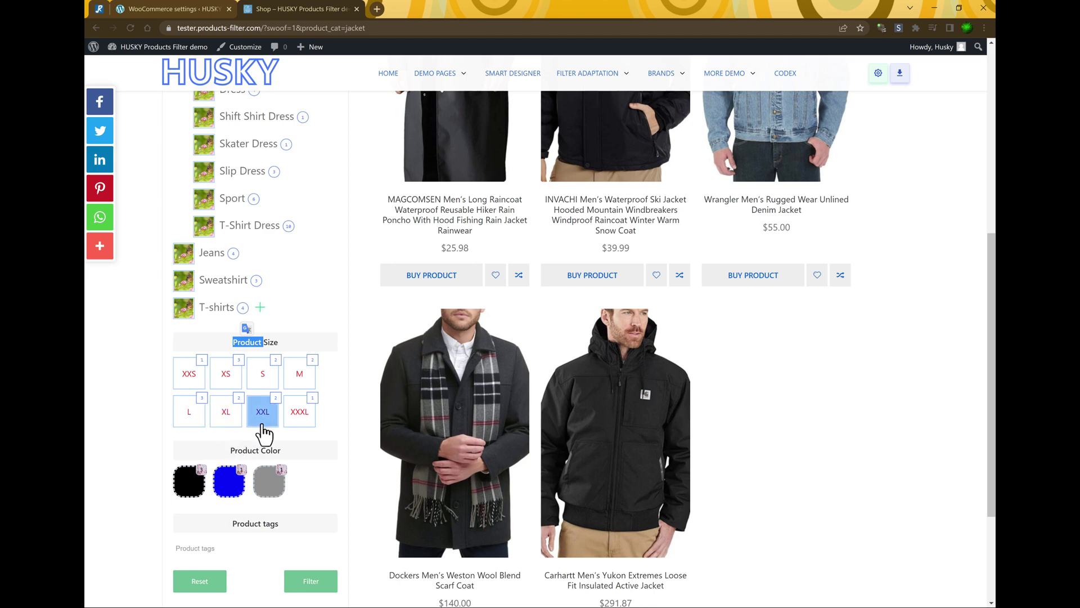
{"action": "left_click", "coordinate": [301, 416]}
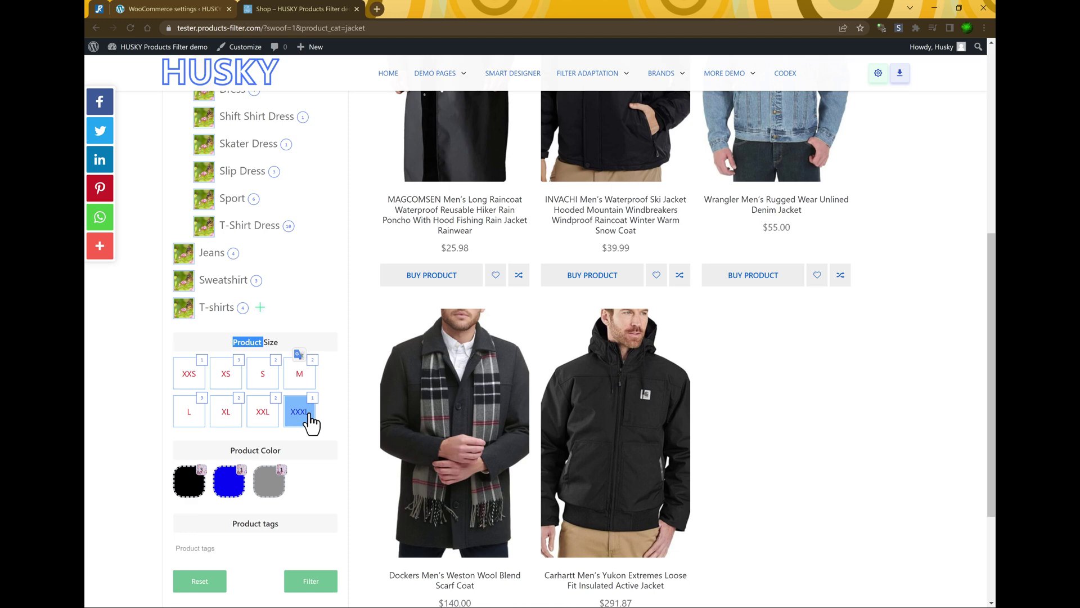
{"action": "scroll", "coordinate": [324, 427], "scroll_direction": "down", "scroll_amount": 1}
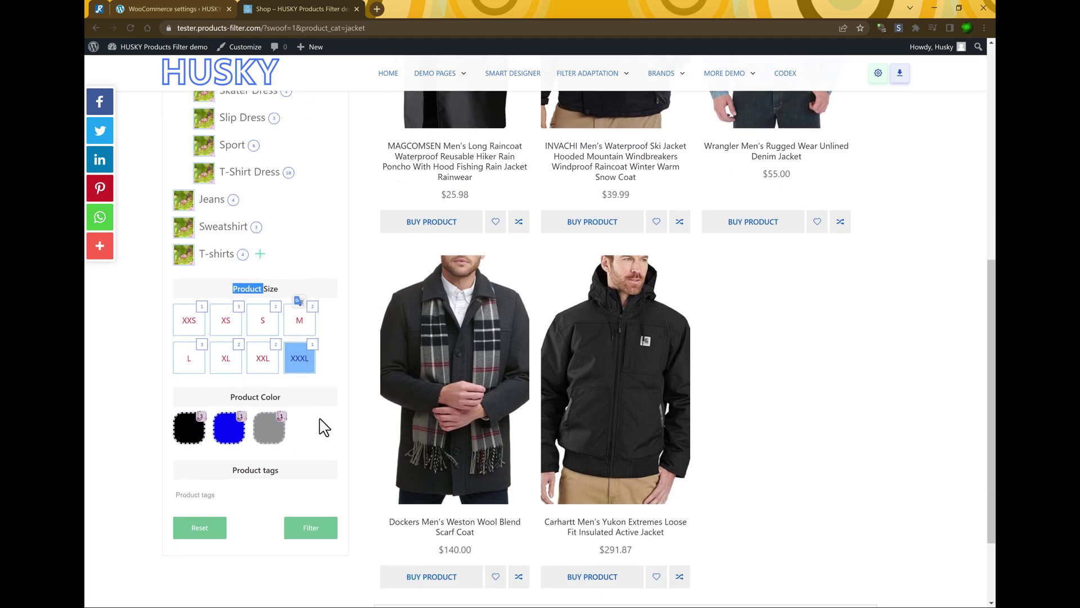
{"action": "left_click", "coordinate": [309, 535]}
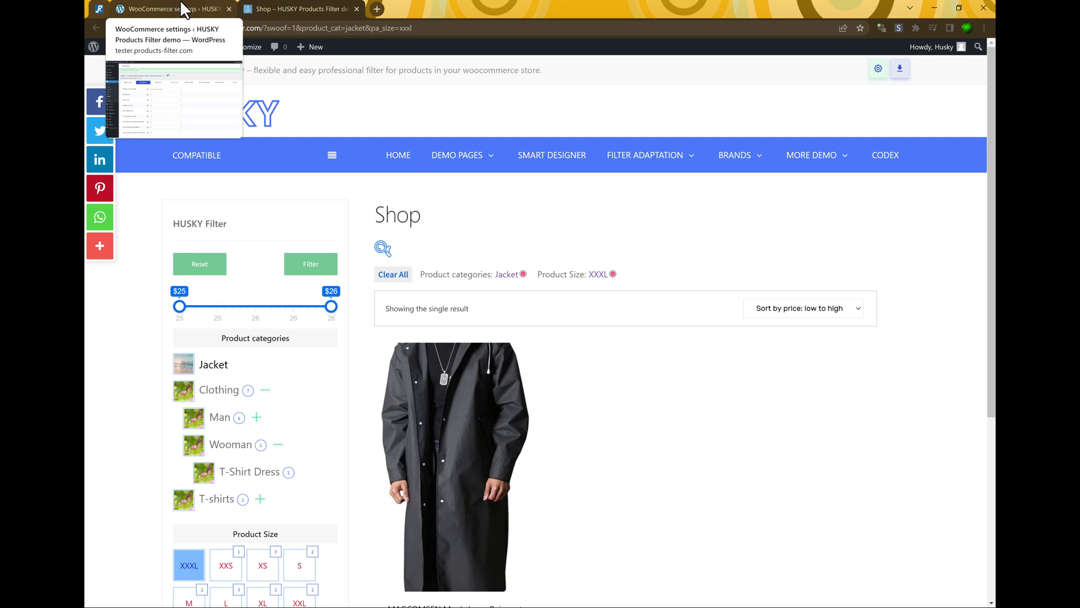
- Set Hide empty terms to No and save the filter options
{"action": "left_click", "coordinate": [182, 8]}
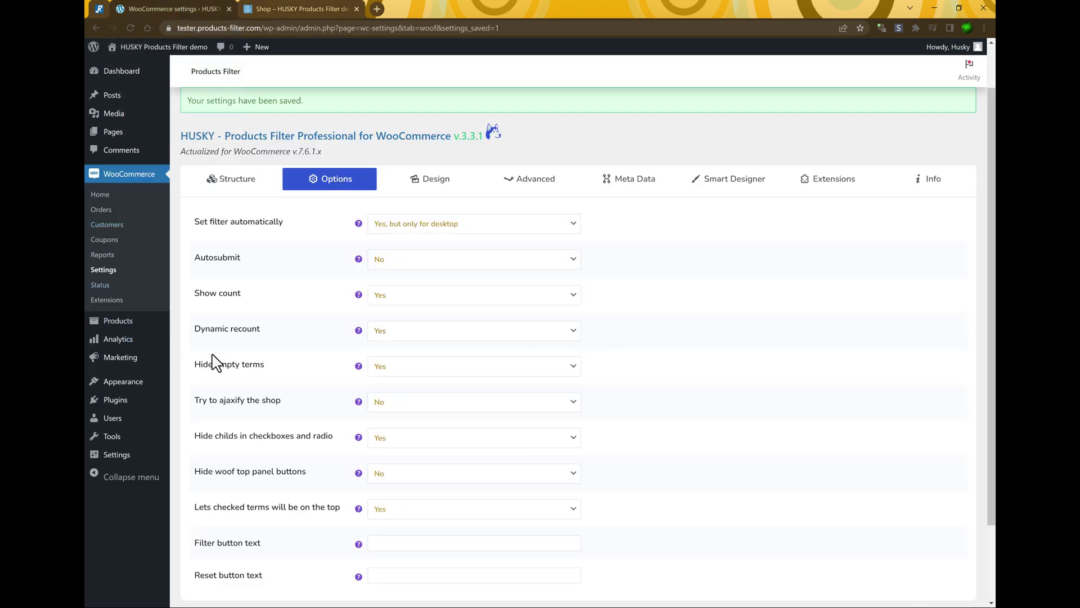
{"action": "left_click", "coordinate": [383, 369]}
{"action": "left_click", "coordinate": [400, 394]}
{"action": "scroll", "coordinate": [308, 416], "scroll_direction": "down", "scroll_amount": 1}
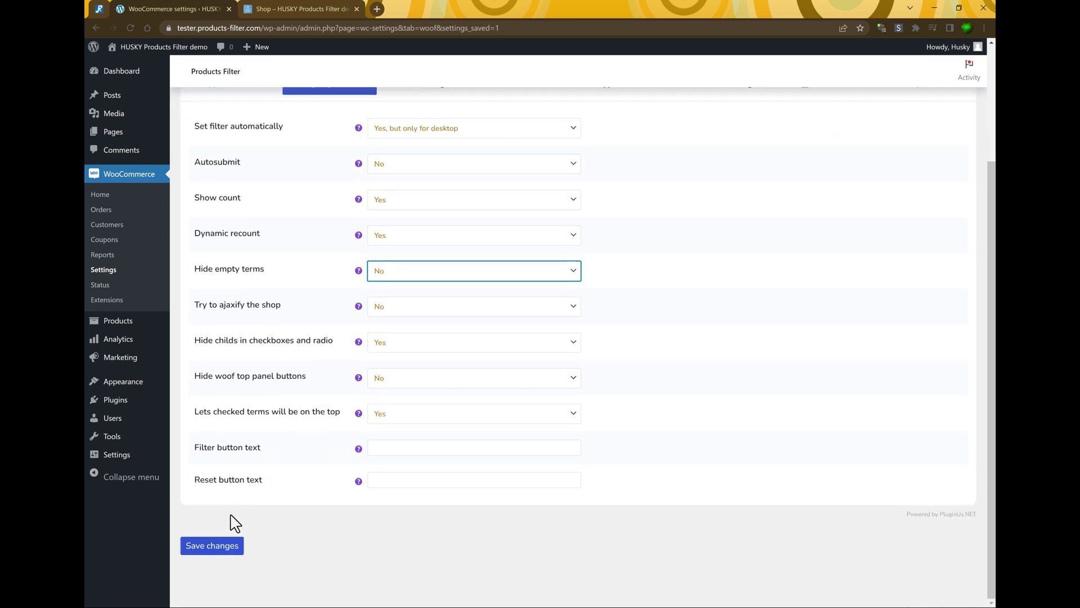
{"action": "left_click", "coordinate": [225, 548]}
- Filter the reloaded shop home page to the Shift Shirt Dress category
{"action": "left_click", "coordinate": [289, 8]}
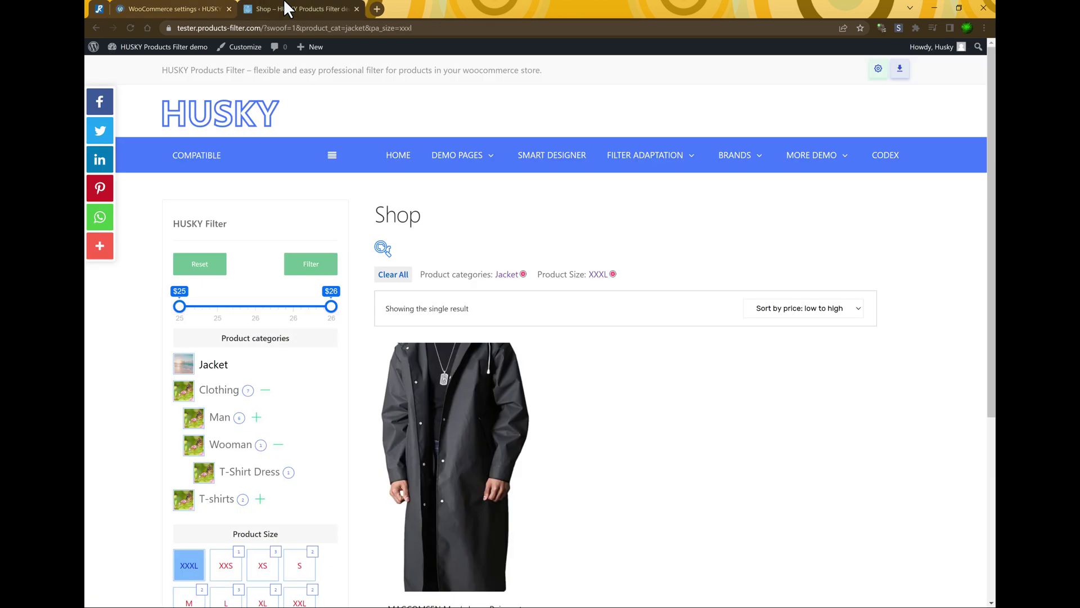
{"action": "left_click", "coordinate": [206, 123]}
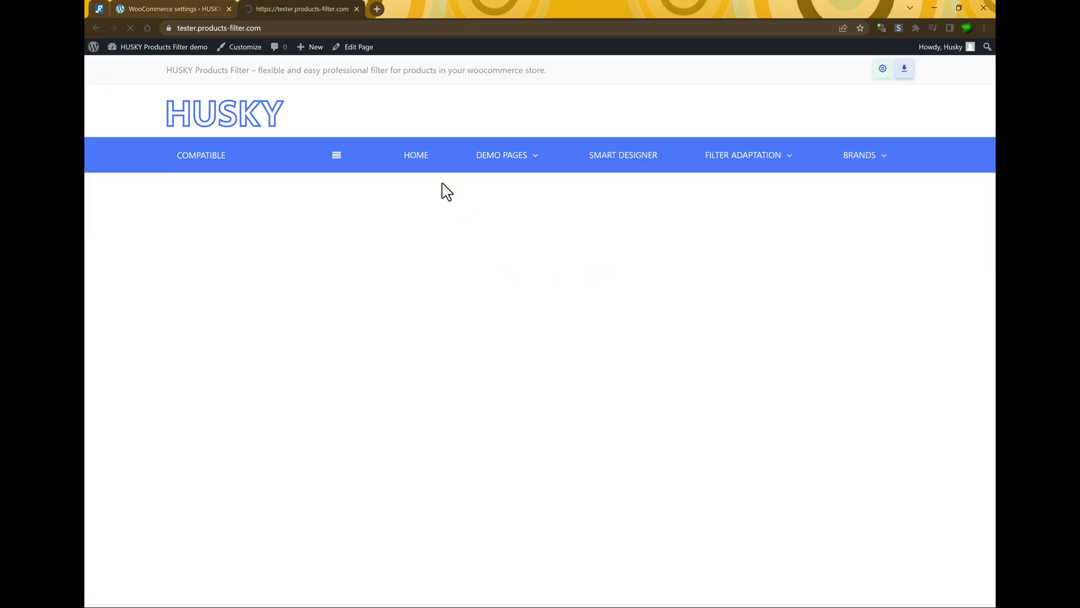
{"action": "scroll", "coordinate": [288, 360], "scroll_direction": "down", "scroll_amount": 4}
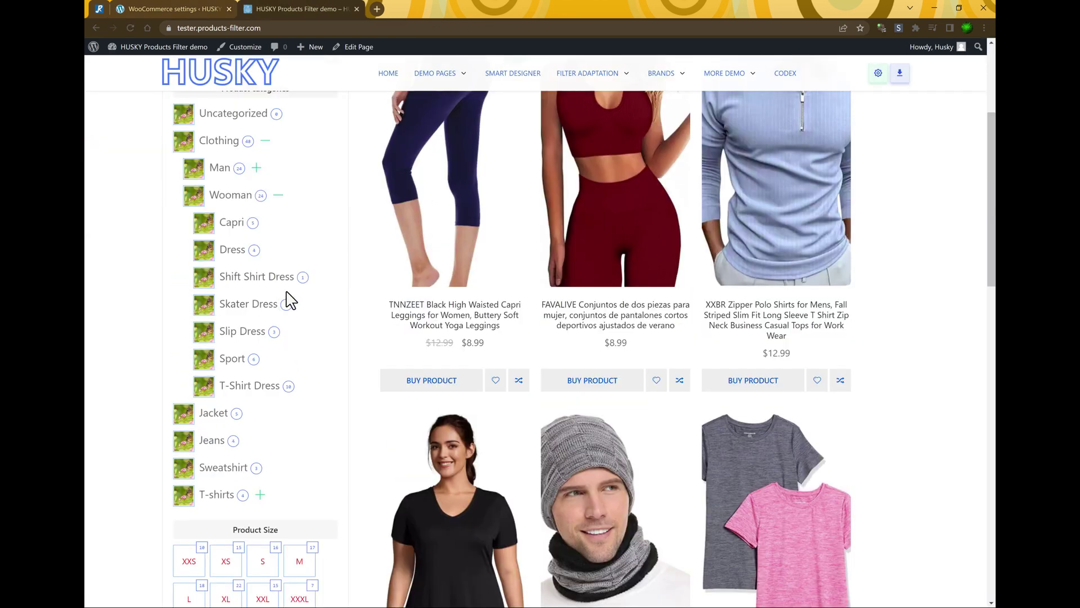
{"action": "left_click", "coordinate": [205, 278]}
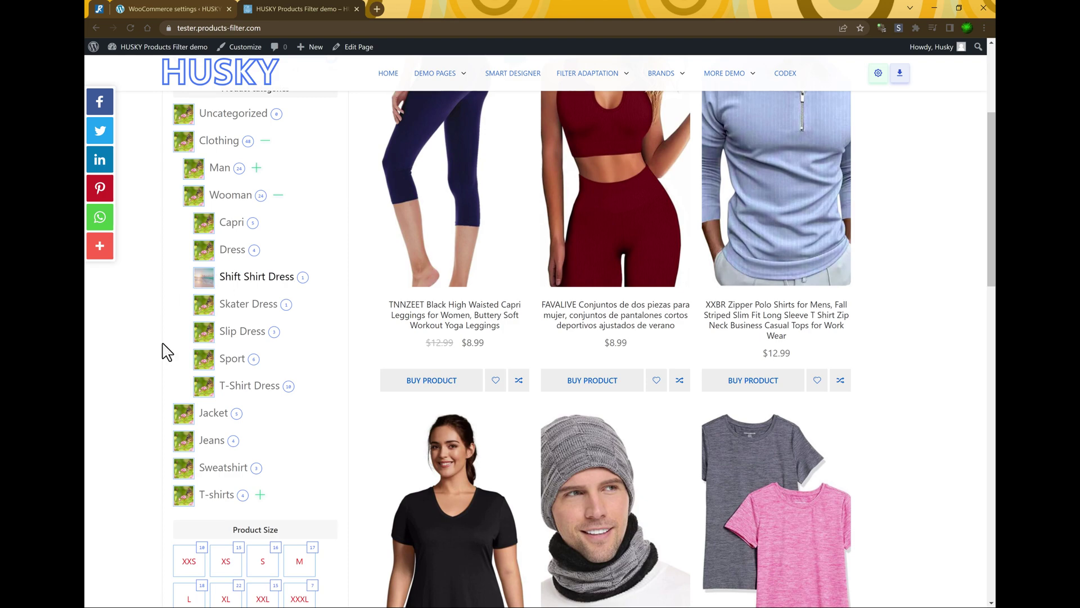
{"action": "scroll", "coordinate": [178, 356], "scroll_direction": "up", "scroll_amount": 5}
{"action": "left_click", "coordinate": [213, 266]}
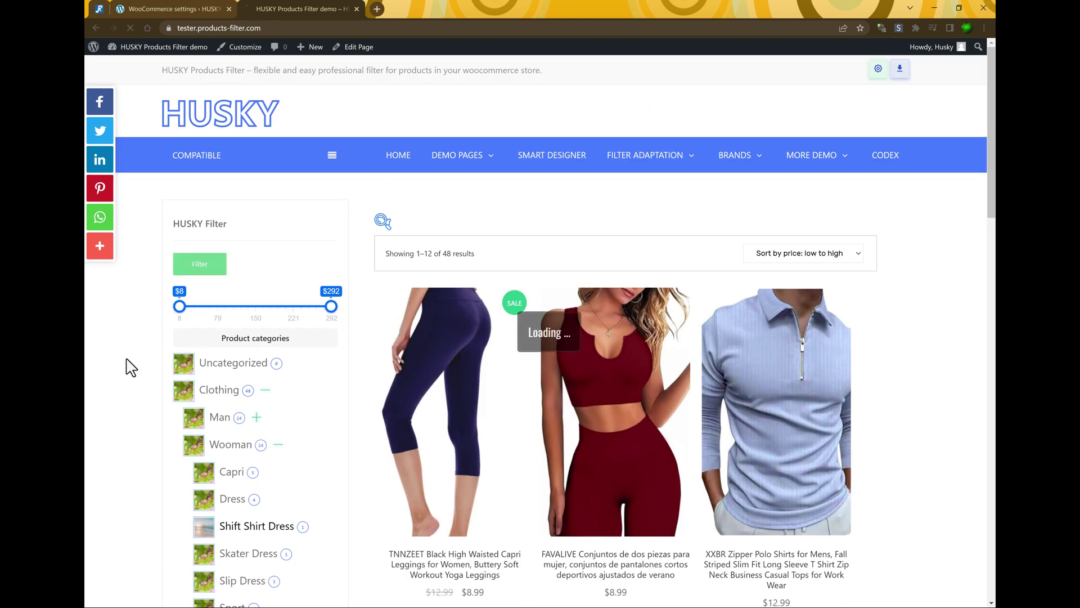
- Add the XXS size filter, which returns no products
{"action": "scroll", "coordinate": [174, 410], "scroll_direction": "down", "scroll_amount": 9}
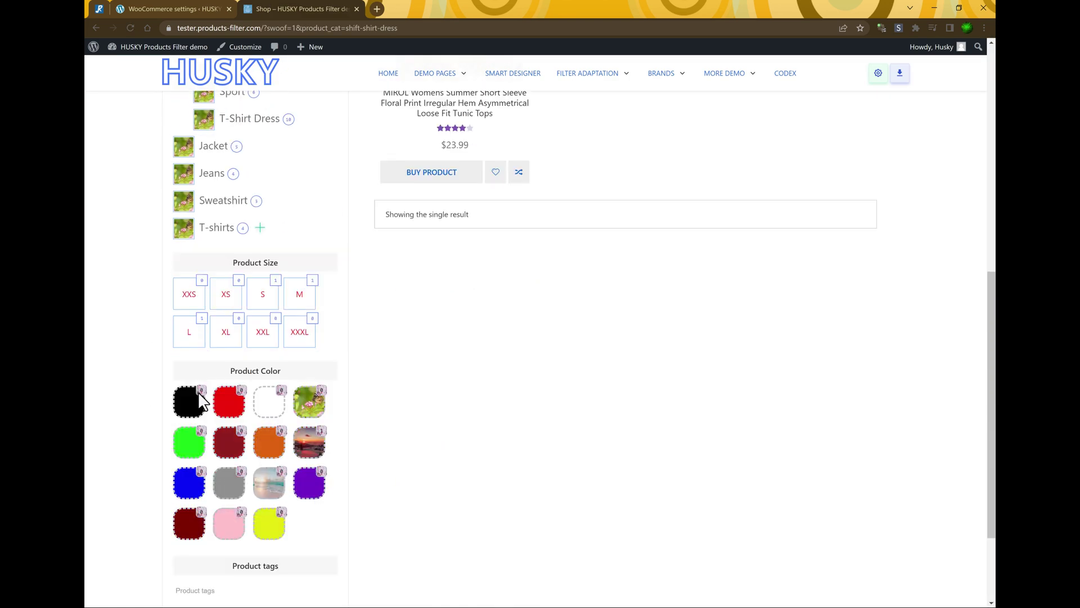
{"action": "left_click", "coordinate": [191, 298]}
{"action": "scroll", "coordinate": [186, 394], "scroll_direction": "down", "scroll_amount": 3}
{"action": "left_click", "coordinate": [292, 498]}
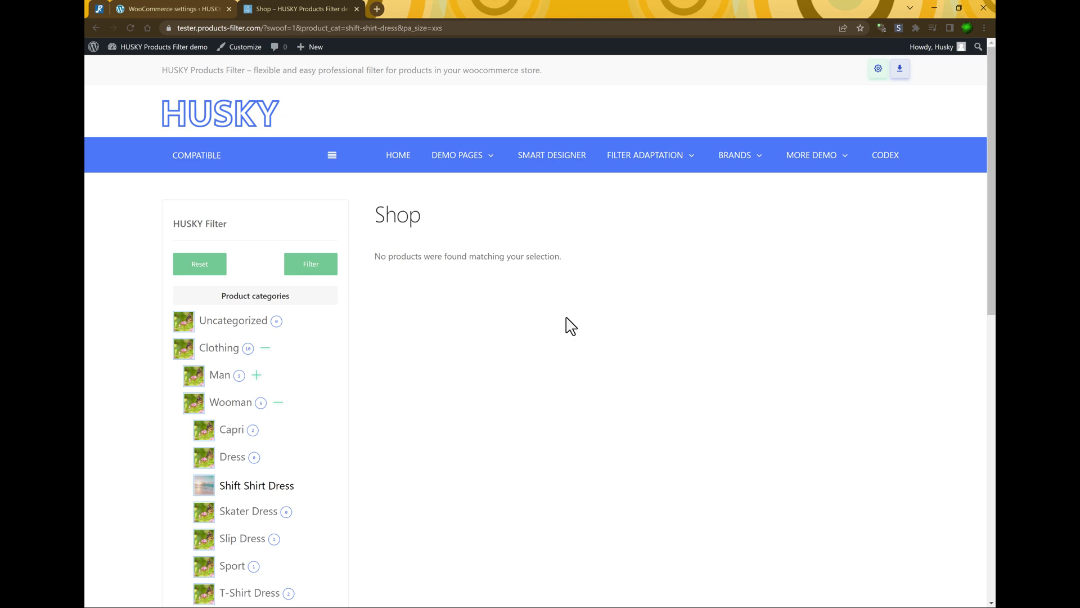
{"action": "left_click", "coordinate": [145, 9]}
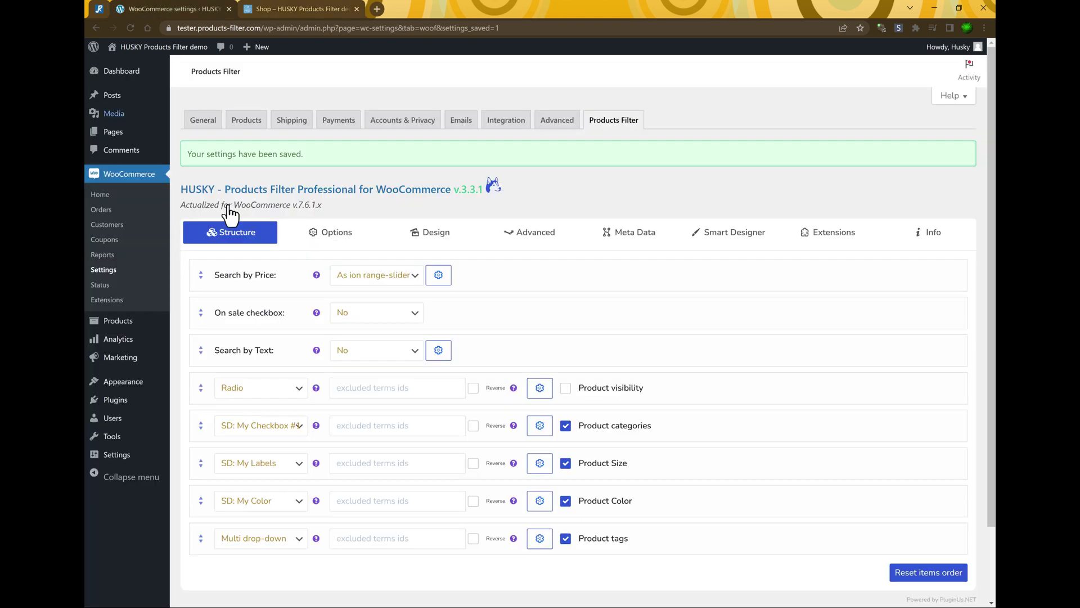
- Set Hide empty terms to Yes and Autosubmit to Yes, then save the options
{"action": "left_click", "coordinate": [328, 243]}
{"action": "scroll", "coordinate": [393, 349], "scroll_direction": "down", "scroll_amount": 2}
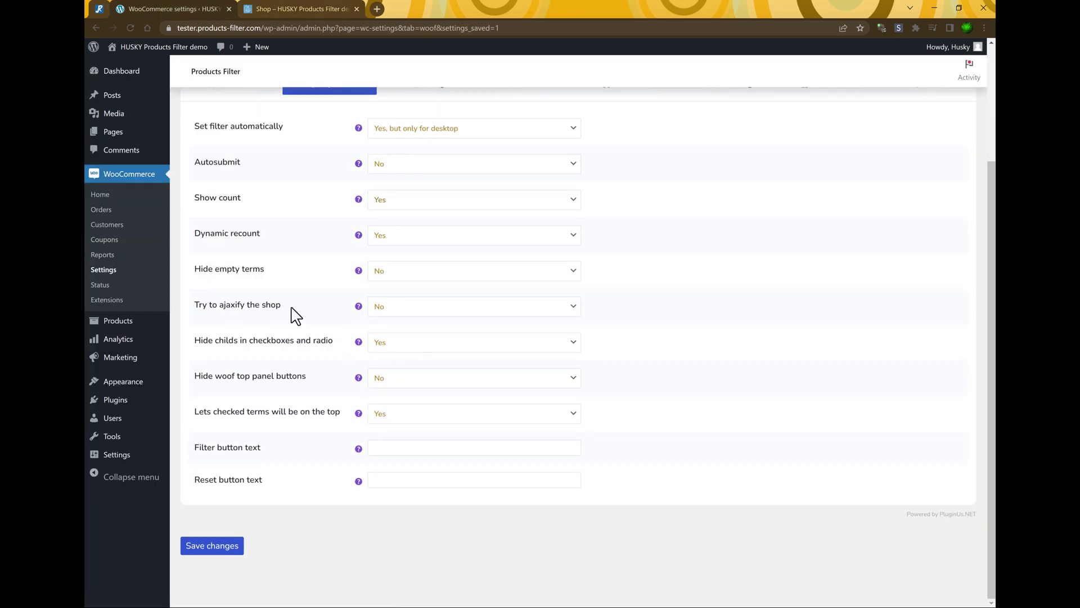
{"action": "left_click", "coordinate": [413, 277]}
{"action": "left_click", "coordinate": [393, 314]}
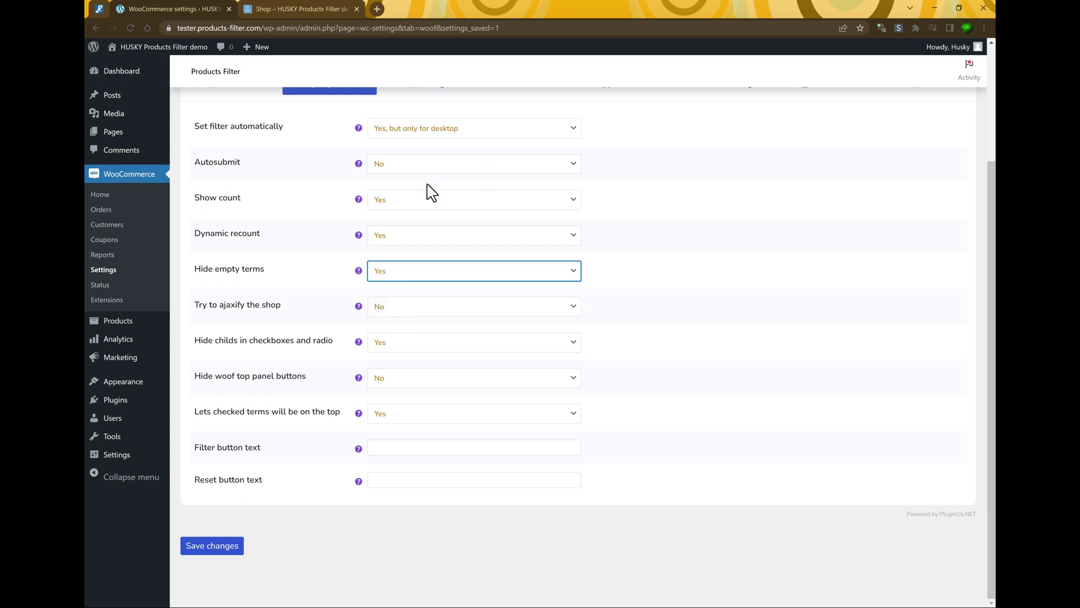
{"action": "left_click", "coordinate": [398, 165]}
{"action": "left_click", "coordinate": [387, 205]}
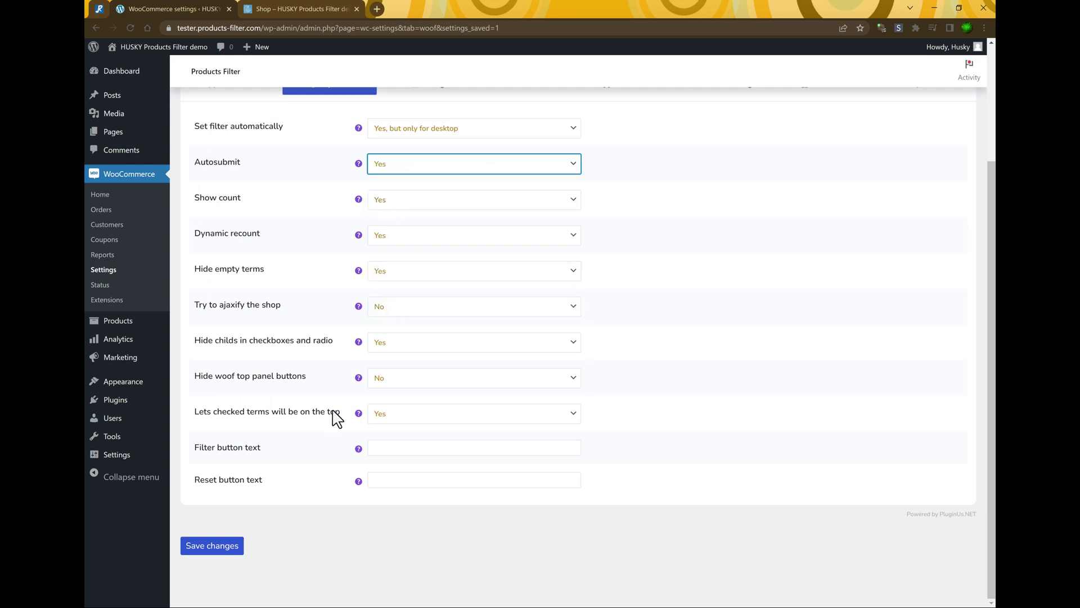
{"action": "left_click", "coordinate": [219, 547]}
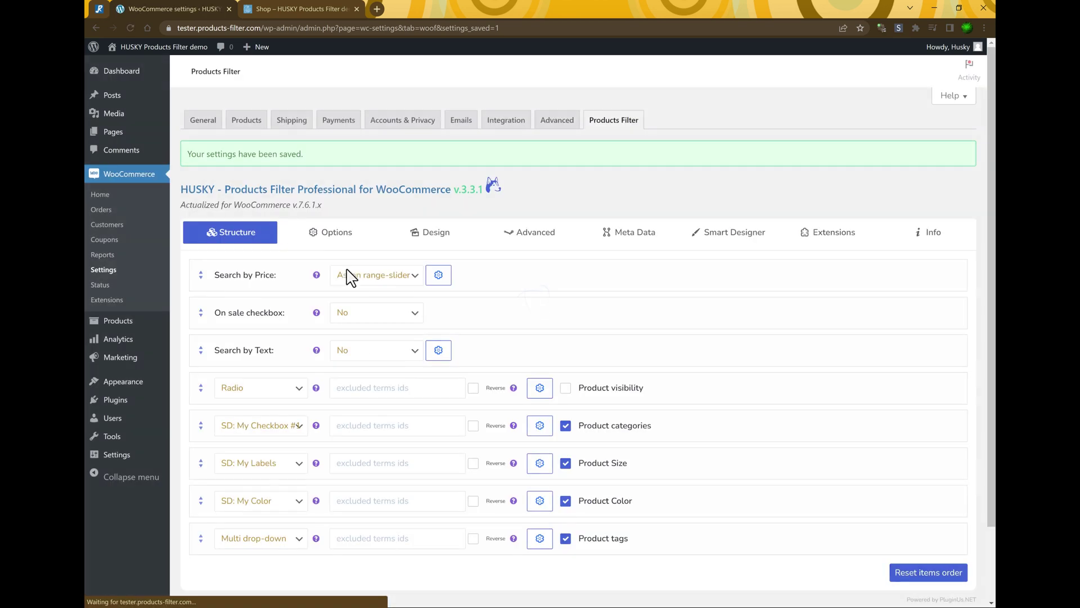
- Set 'Try to ajaxify the shop' to Yes, save, and go to the shop page
{"action": "left_click", "coordinate": [341, 240]}
{"action": "scroll", "coordinate": [402, 400], "scroll_direction": "down", "scroll_amount": 2}
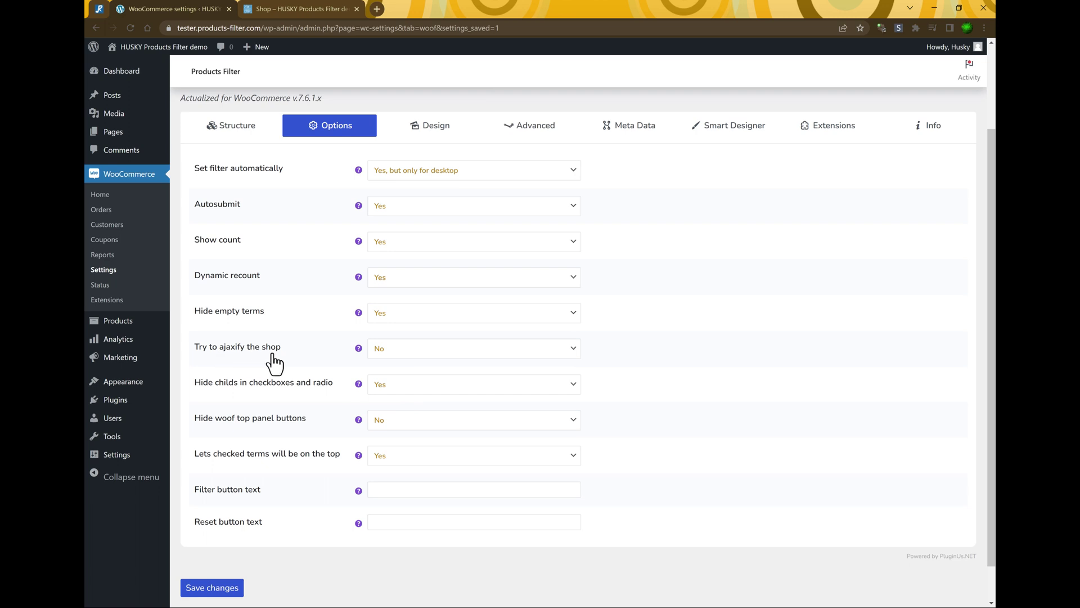
{"action": "left_click", "coordinate": [410, 351]}
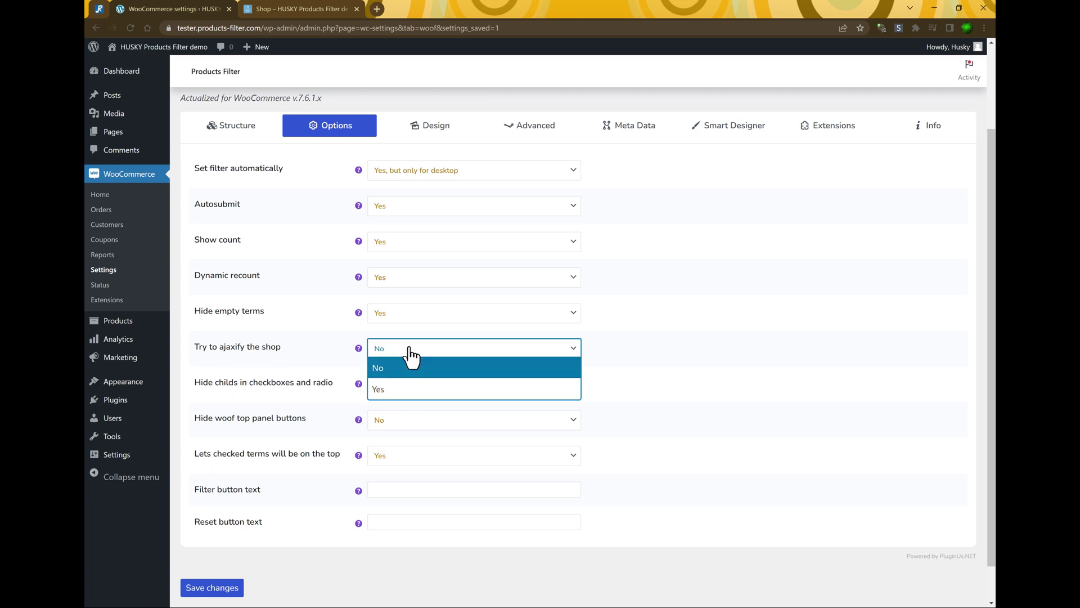
{"action": "left_click", "coordinate": [405, 391]}
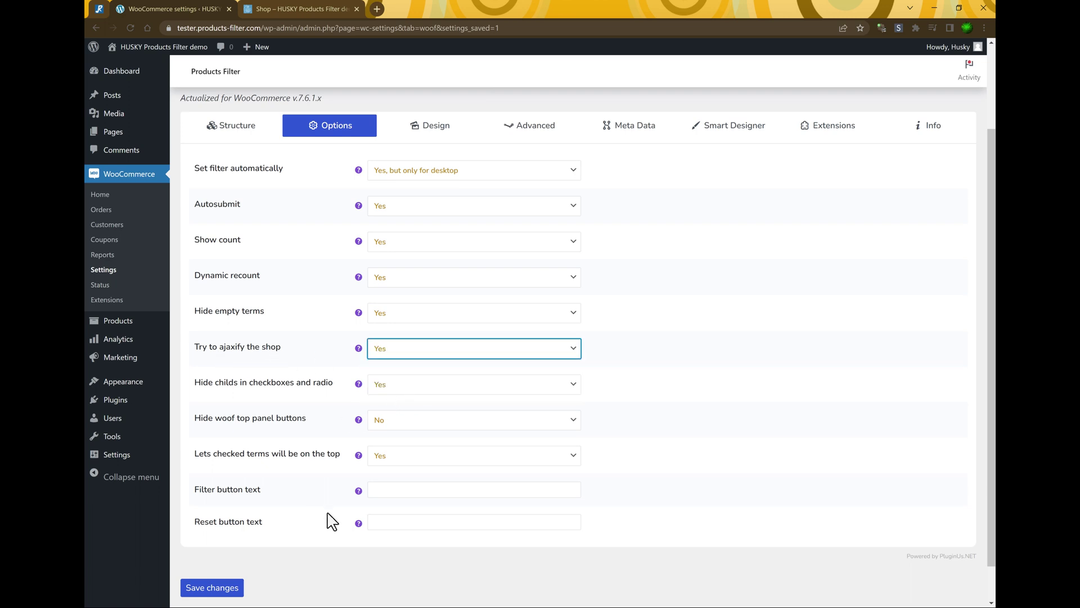
{"action": "scroll", "coordinate": [287, 568], "scroll_direction": "down", "scroll_amount": 1}
{"action": "left_click", "coordinate": [218, 547]}
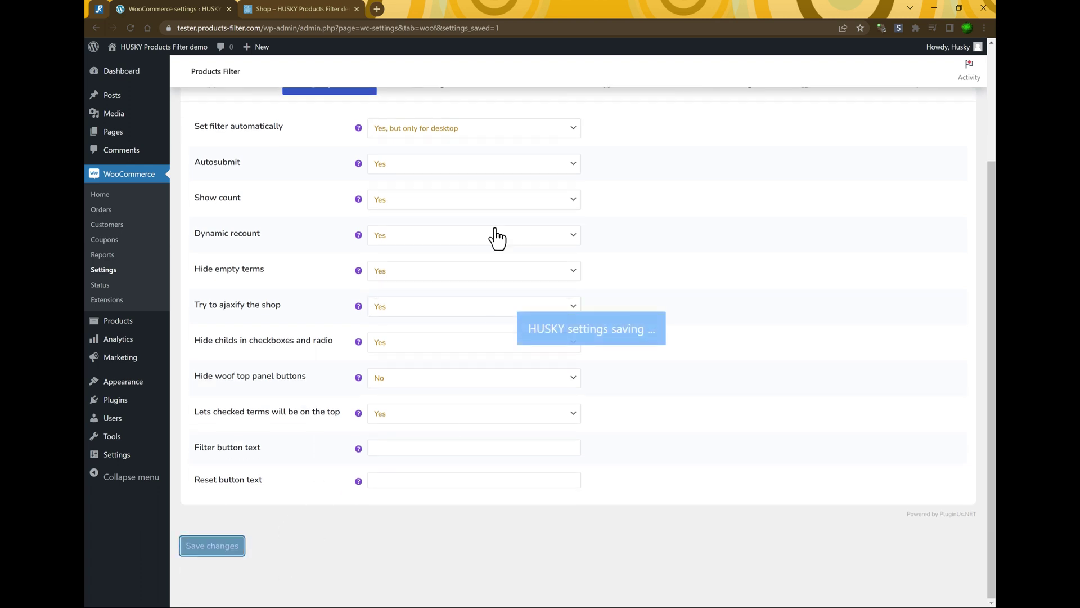
{"action": "left_click", "coordinate": [301, 9]}
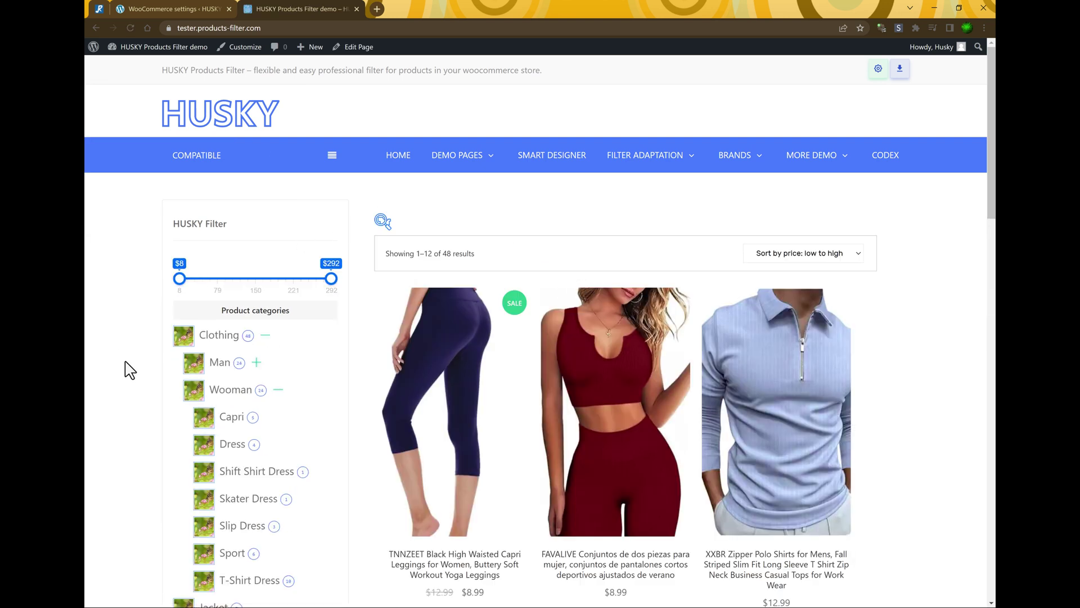
- Filter the shop products by the Capri category and size XXS
{"action": "left_click", "coordinate": [206, 422]}
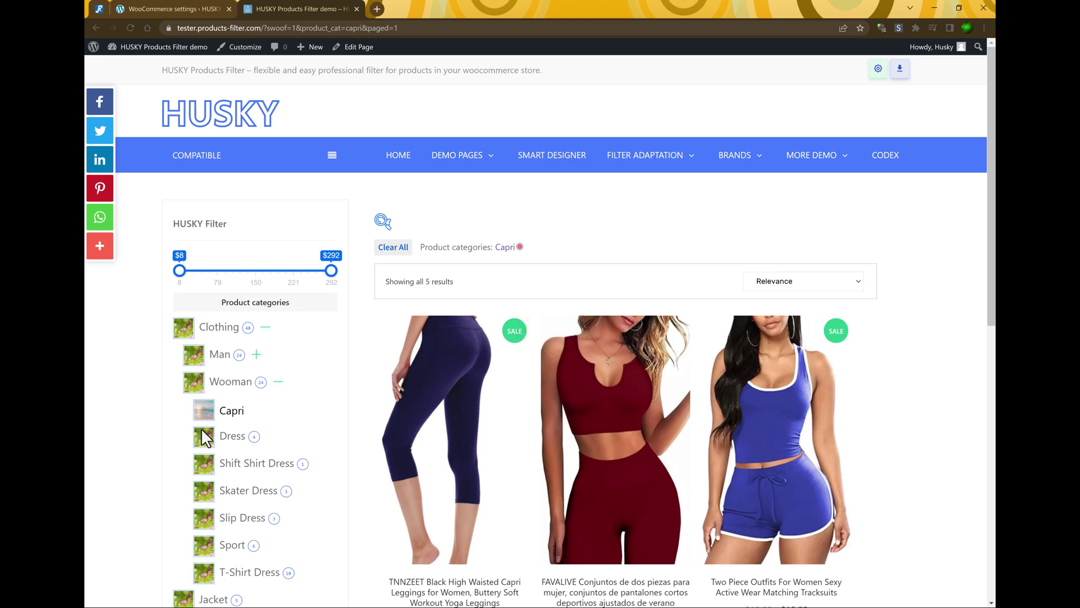
{"action": "scroll", "coordinate": [205, 436], "scroll_direction": "down", "scroll_amount": 7}
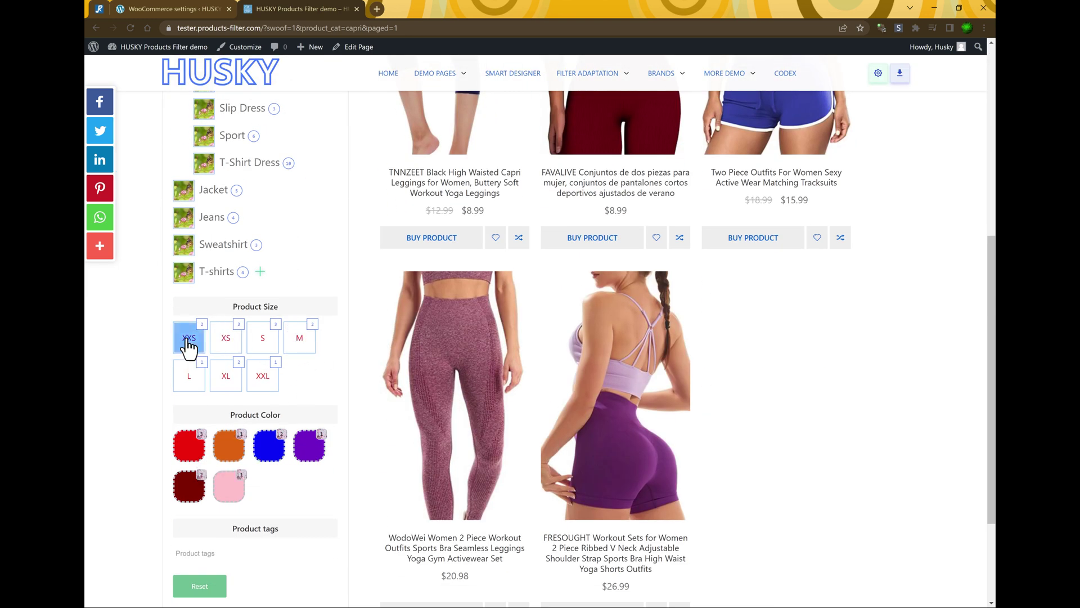
{"action": "left_click", "coordinate": [189, 344]}
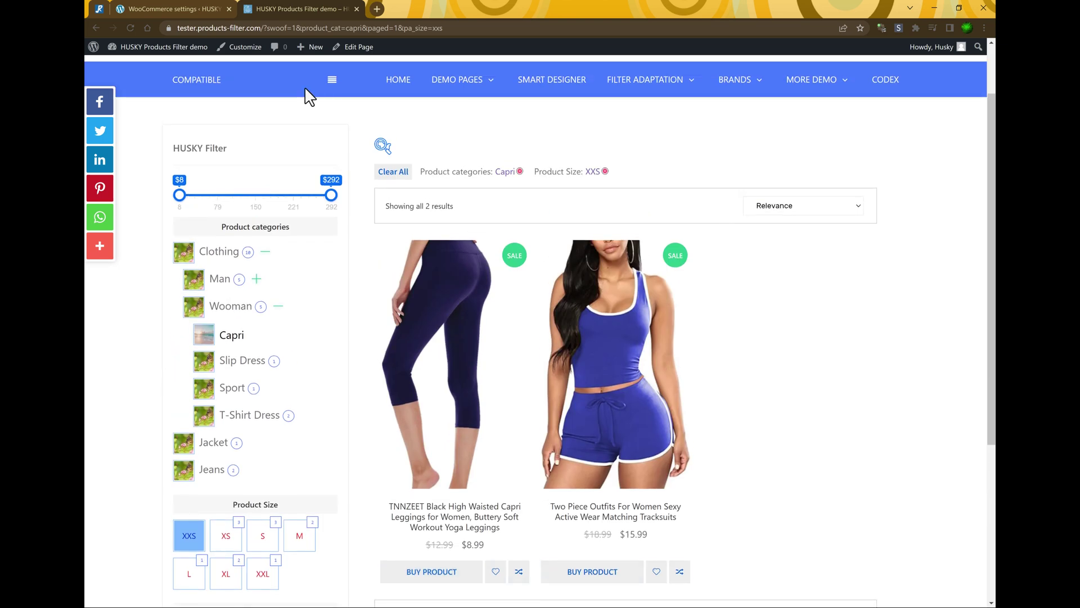
- Review the 'Hide childs in checkboxes and radio' setting and its help text
{"action": "left_click", "coordinate": [142, 8]}
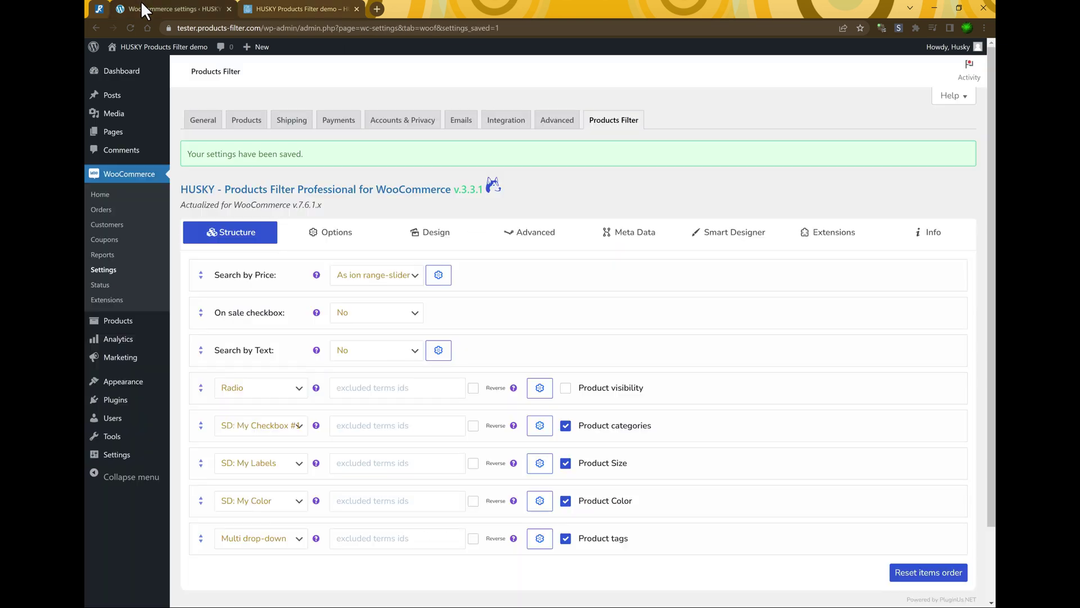
{"action": "left_click", "coordinate": [335, 237]}
{"action": "scroll", "coordinate": [287, 381], "scroll_direction": "down", "scroll_amount": 1}
{"action": "left_click_drag", "start_coordinate": [194, 401], "coordinate": [281, 401]}
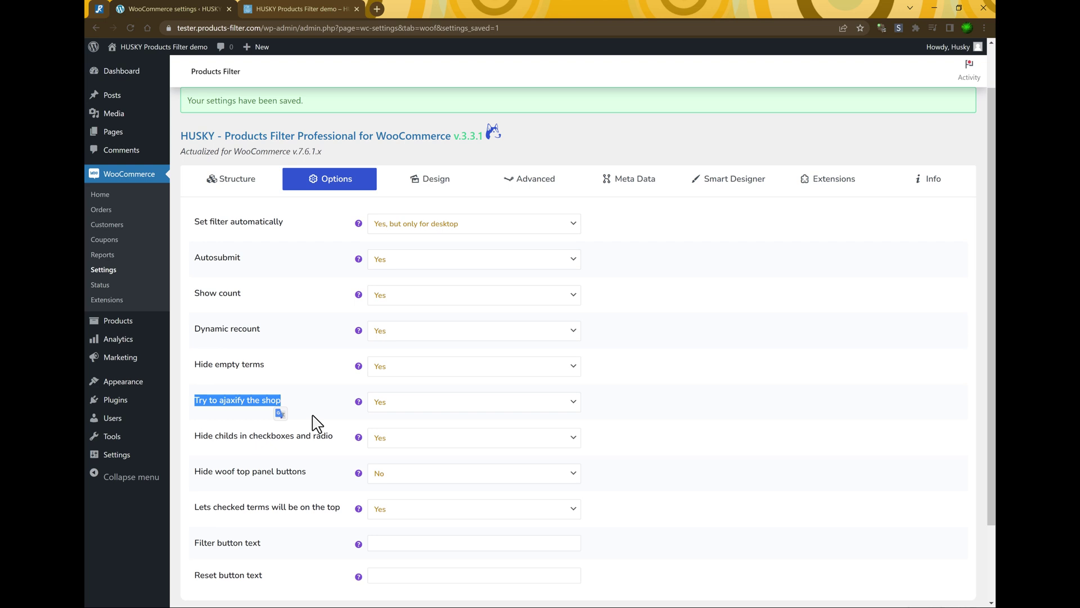
{"action": "left_click", "coordinate": [200, 440]}
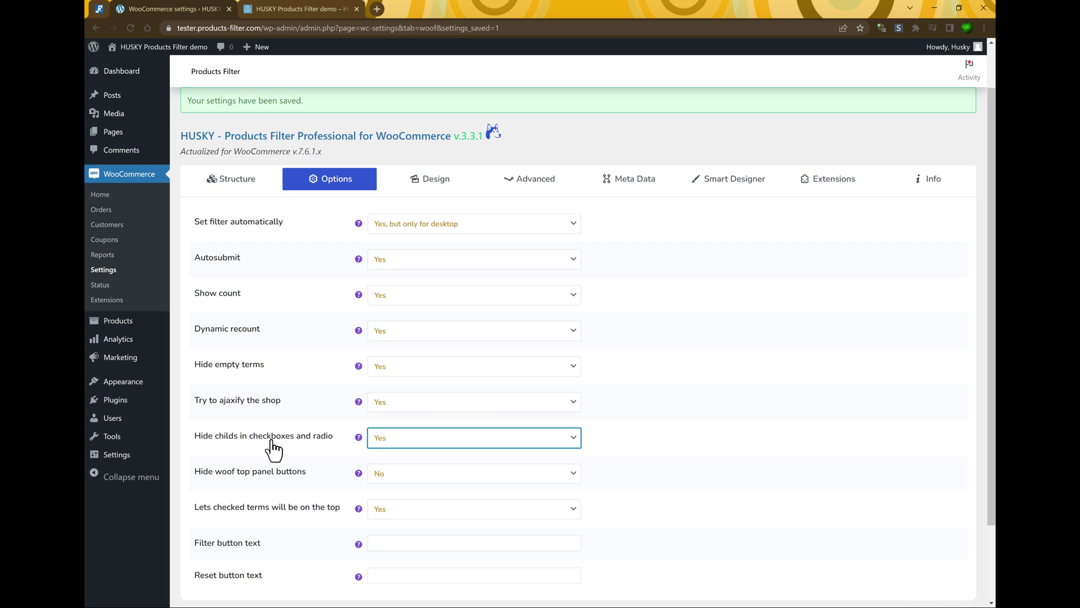
{"action": "left_click", "coordinate": [358, 437]}
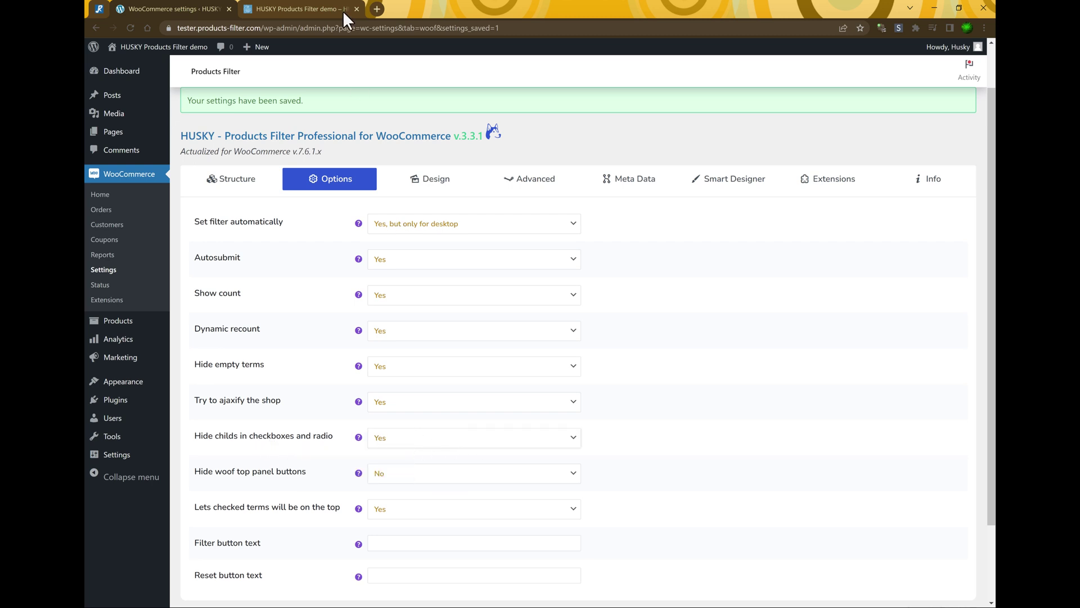
- Test collapsing and expanding the Clothing, Wooman and Man subcategories in the shop filter
{"action": "left_click", "coordinate": [263, 7]}
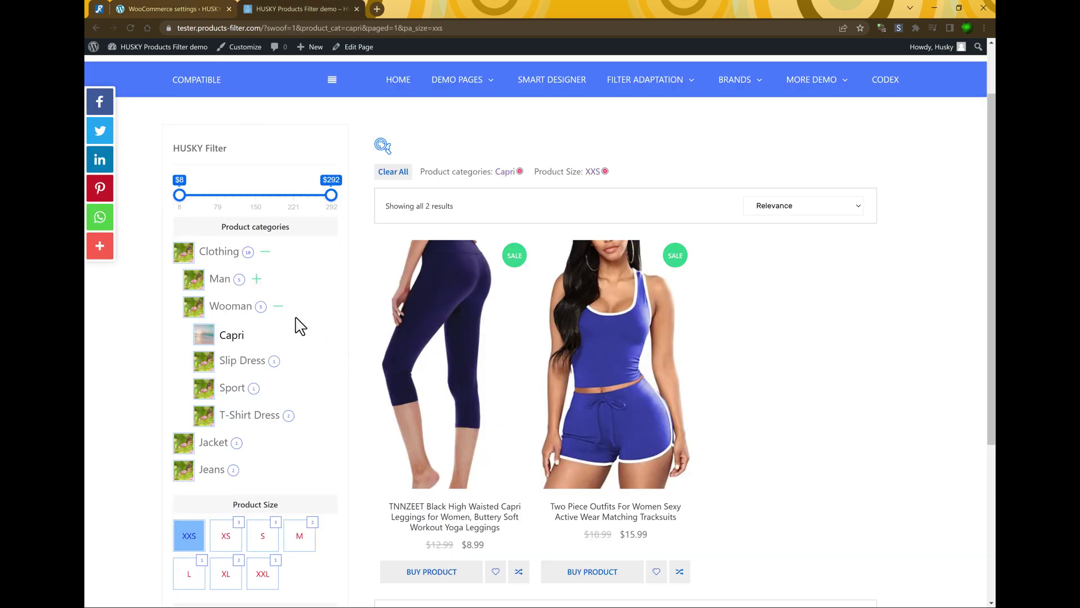
{"action": "left_click", "coordinate": [278, 305]}
{"action": "left_click", "coordinate": [265, 252]}
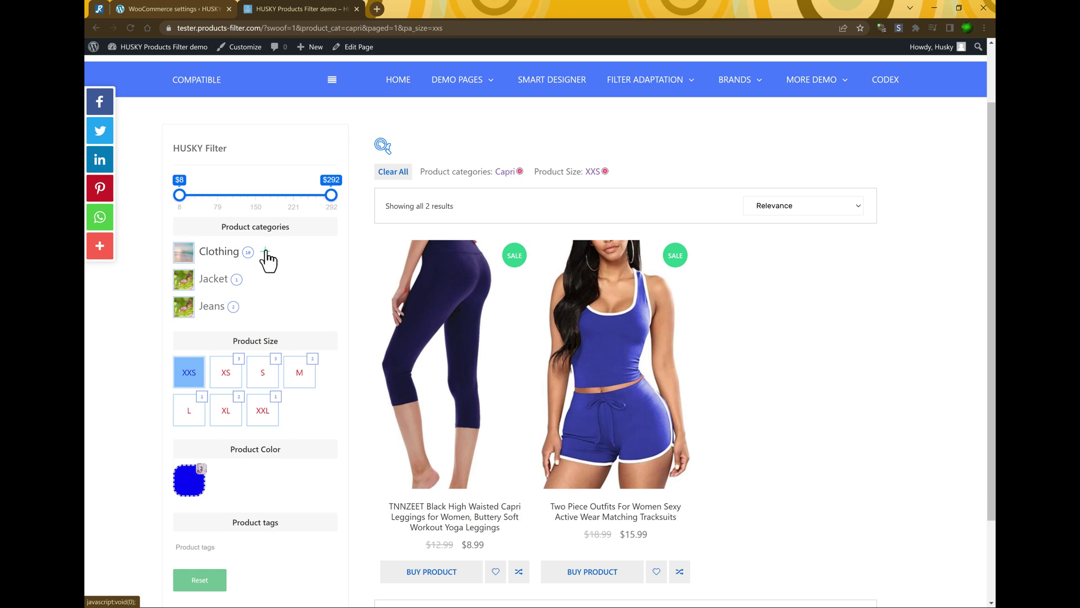
{"action": "left_click", "coordinate": [267, 253]}
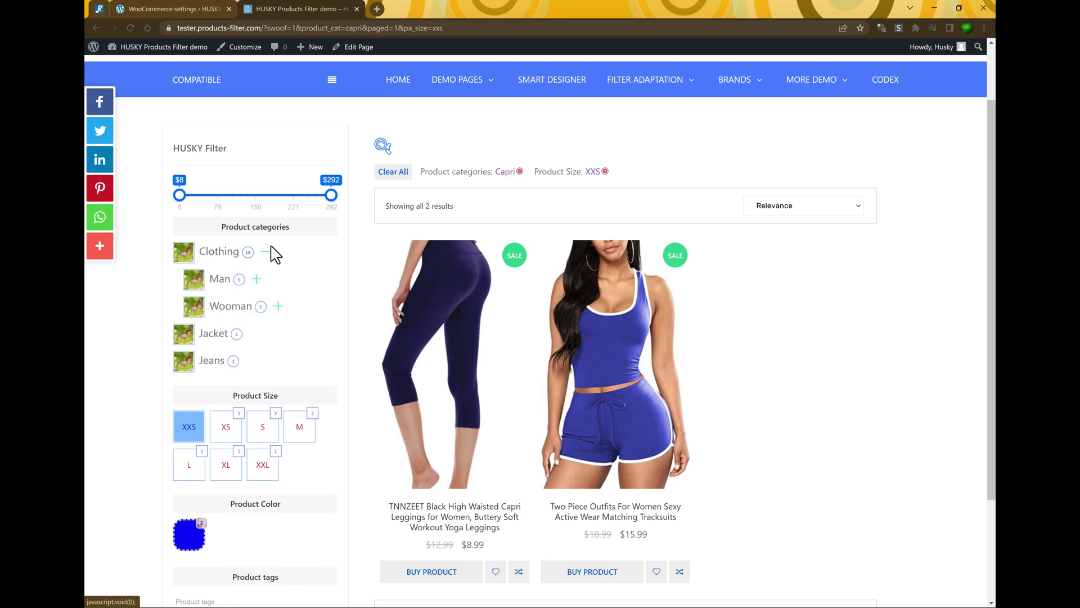
{"action": "left_click", "coordinate": [257, 279]}
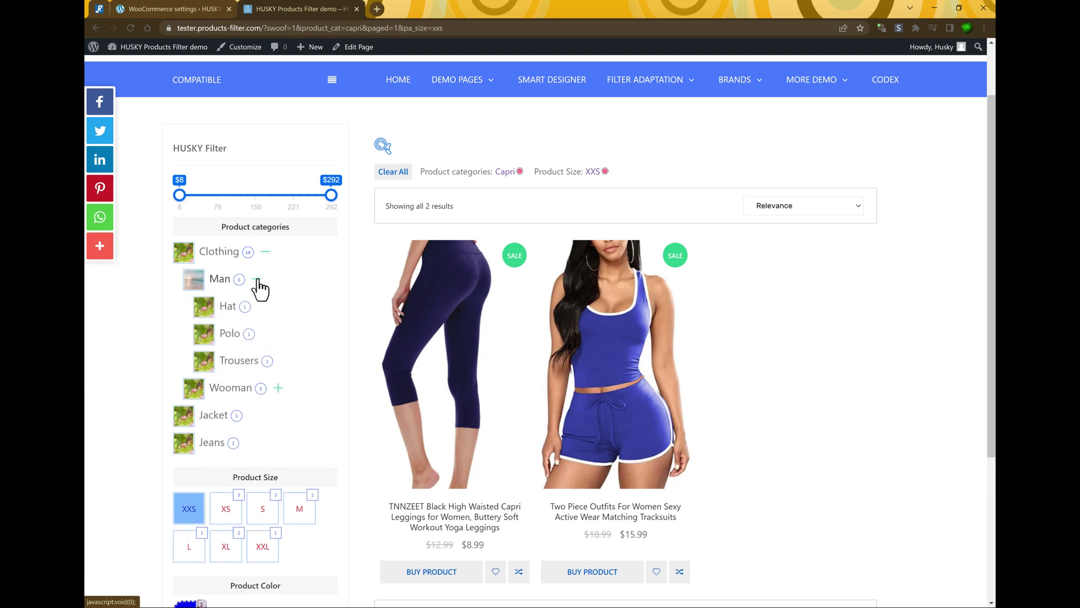
- Set 'Hide childs in checkboxes and radio' to No and save
{"action": "left_click", "coordinate": [217, 9]}
{"action": "scroll", "coordinate": [407, 373], "scroll_direction": "down", "scroll_amount": 3}
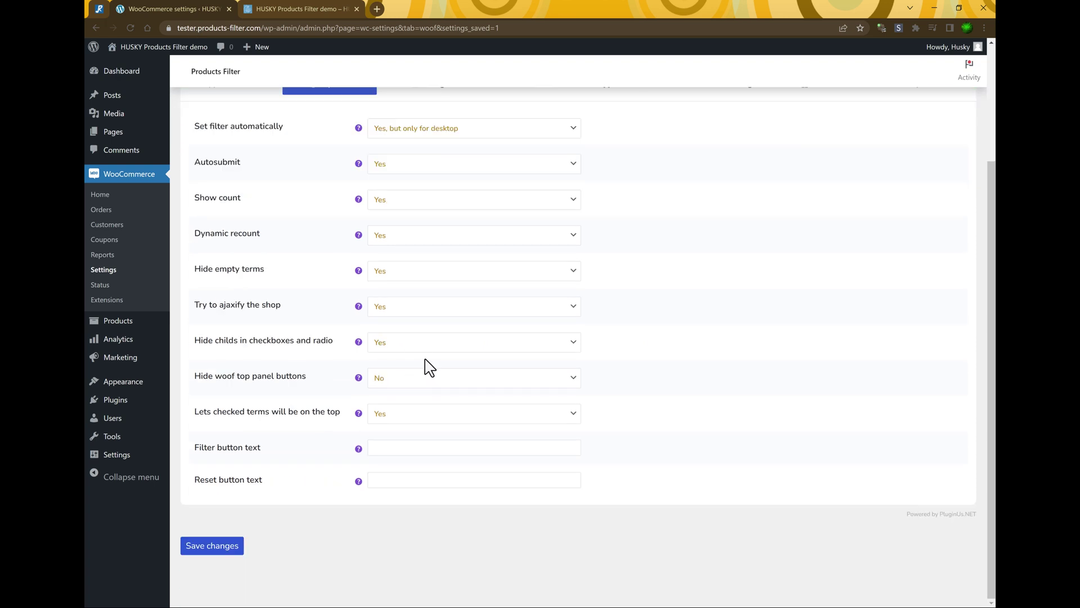
{"action": "left_click", "coordinate": [394, 344]}
{"action": "left_click", "coordinate": [394, 382]}
{"action": "left_click", "coordinate": [229, 546]}
- Reload the unfiltered shop and check the fully expanded Product categories list
{"action": "left_click", "coordinate": [300, 8]}
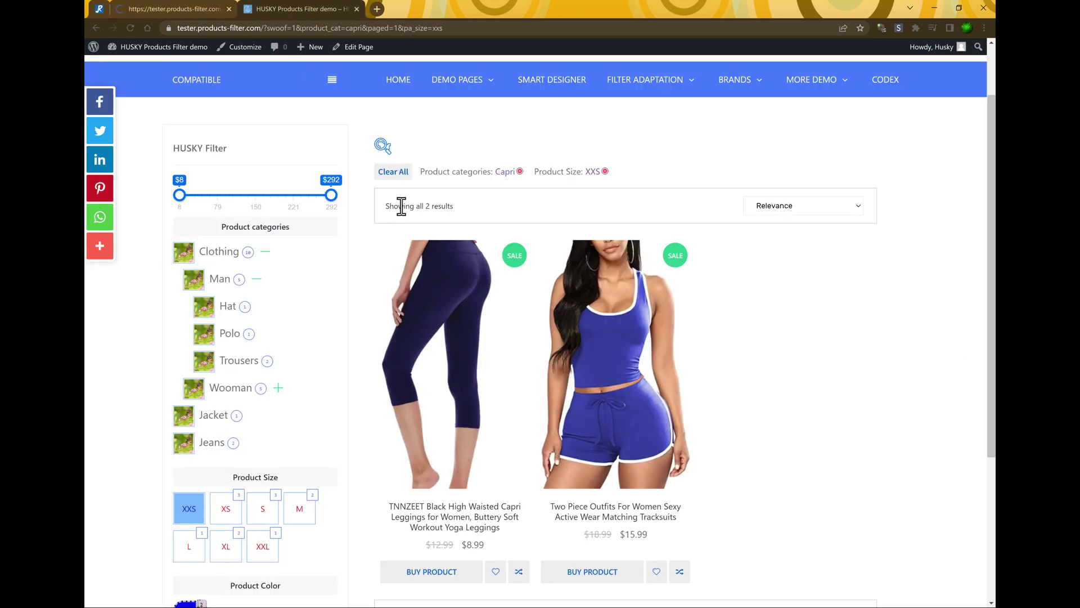
{"action": "left_click", "coordinate": [254, 121]}
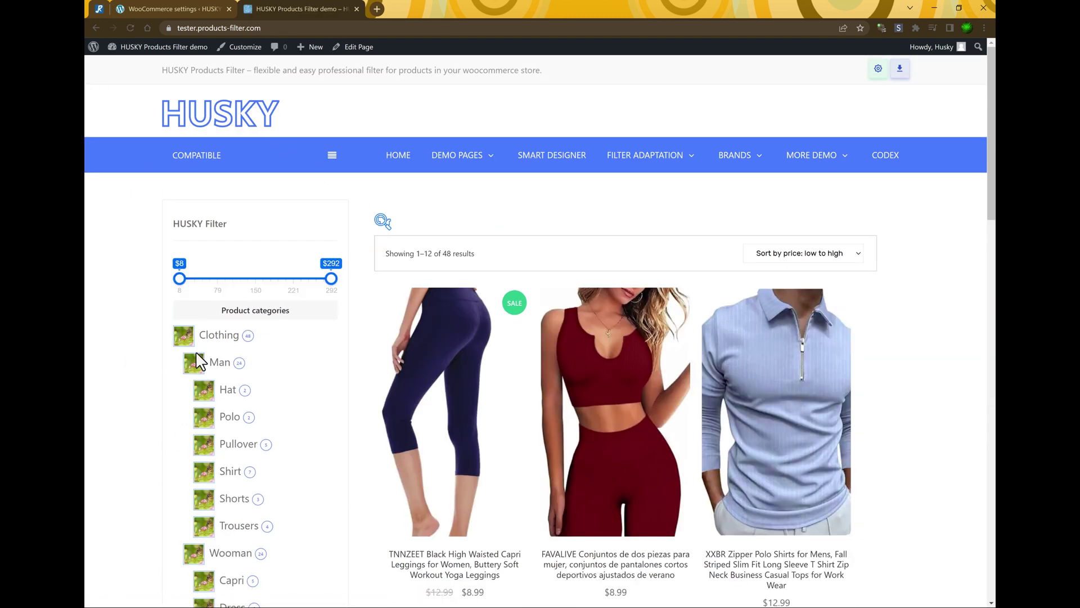
{"action": "scroll", "coordinate": [197, 359], "scroll_direction": "down", "scroll_amount": 3}
{"action": "scroll", "coordinate": [197, 360], "scroll_direction": "down", "scroll_amount": 5}
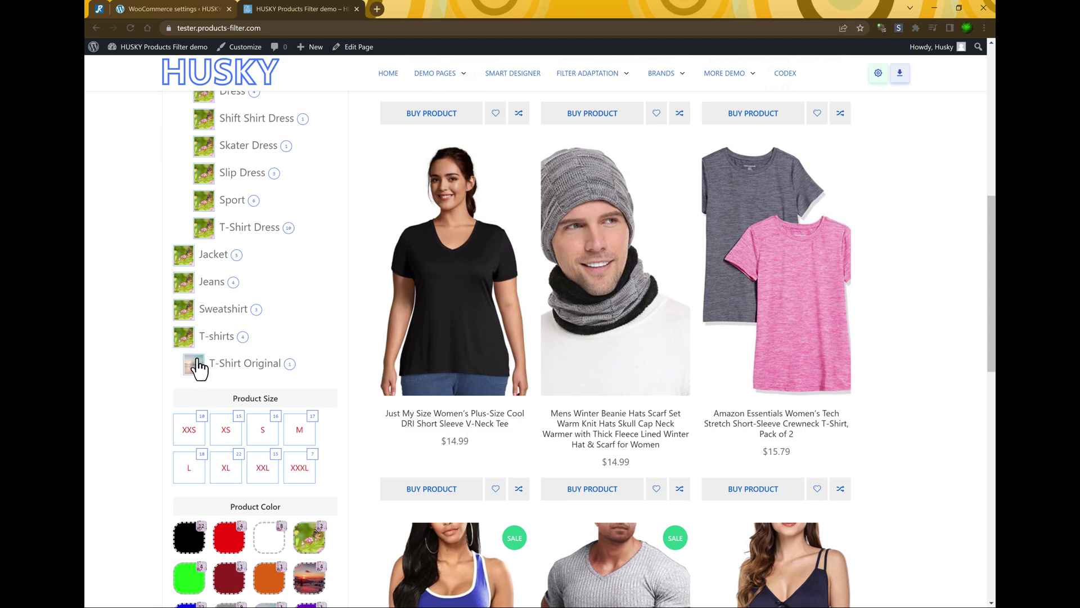
{"action": "scroll", "coordinate": [198, 367], "scroll_direction": "up", "scroll_amount": 9}
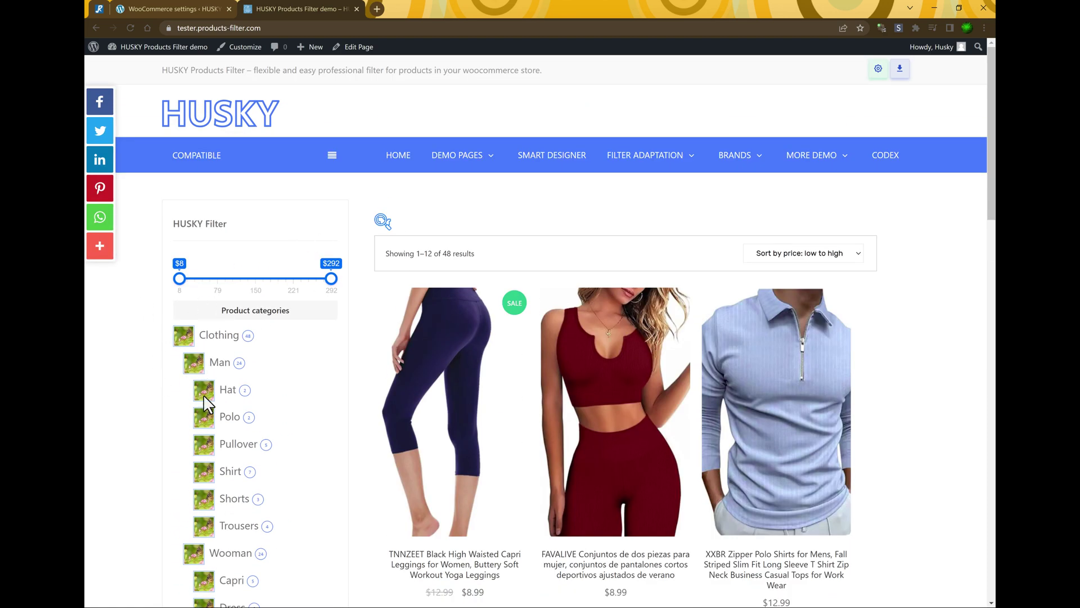
{"action": "triple_click", "coordinate": [257, 308]}
{"action": "scroll", "coordinate": [324, 410], "scroll_direction": "down", "scroll_amount": 2}
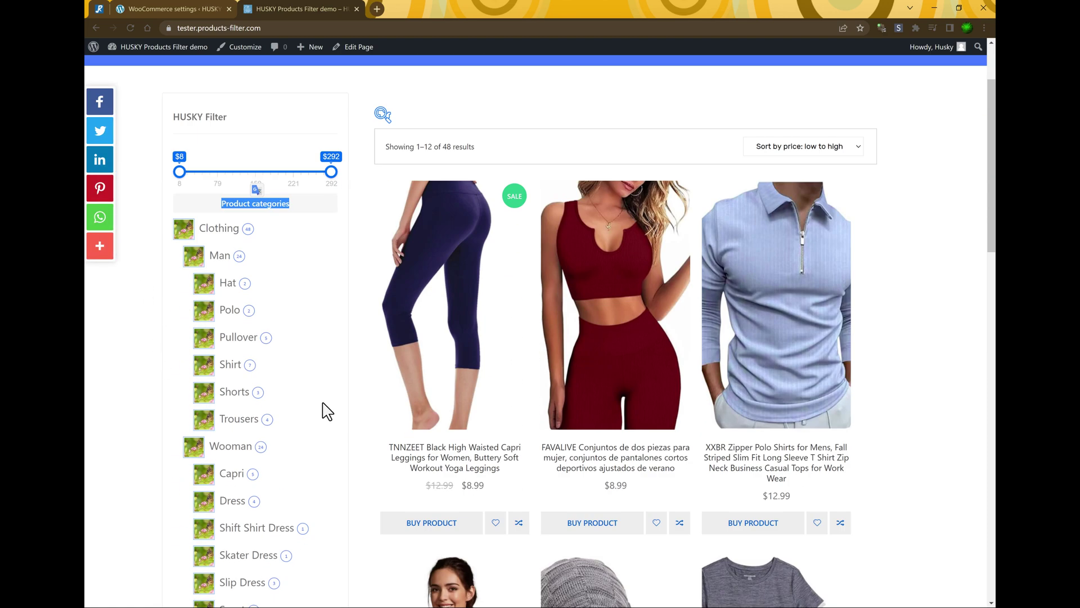
{"action": "scroll", "coordinate": [292, 415], "scroll_direction": "down", "scroll_amount": 6}
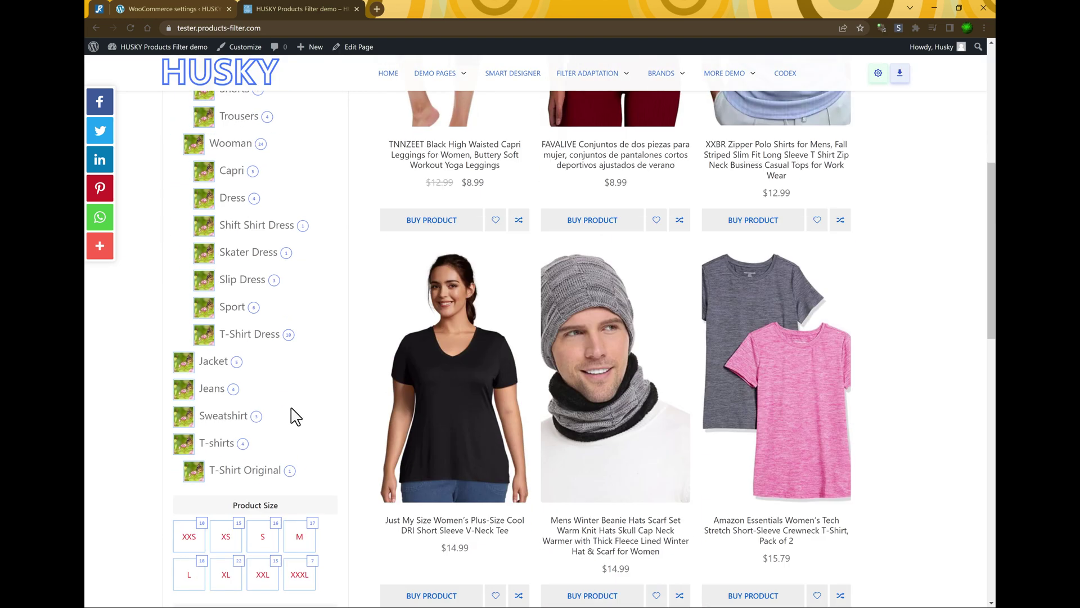
{"action": "scroll", "coordinate": [292, 416], "scroll_direction": "up", "scroll_amount": 2}
{"action": "scroll", "coordinate": [292, 415], "scroll_direction": "up", "scroll_amount": 4}
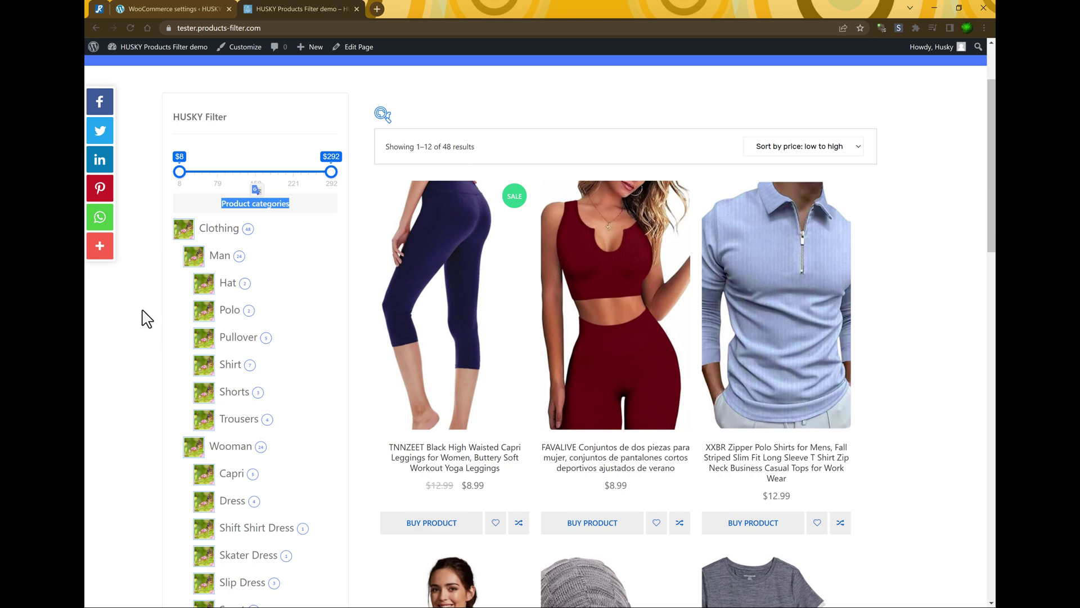
{"action": "left_click", "coordinate": [152, 9]}
- Set 'Hide childs in checkboxes and radio' back to Yes
{"action": "left_click", "coordinate": [344, 235]}
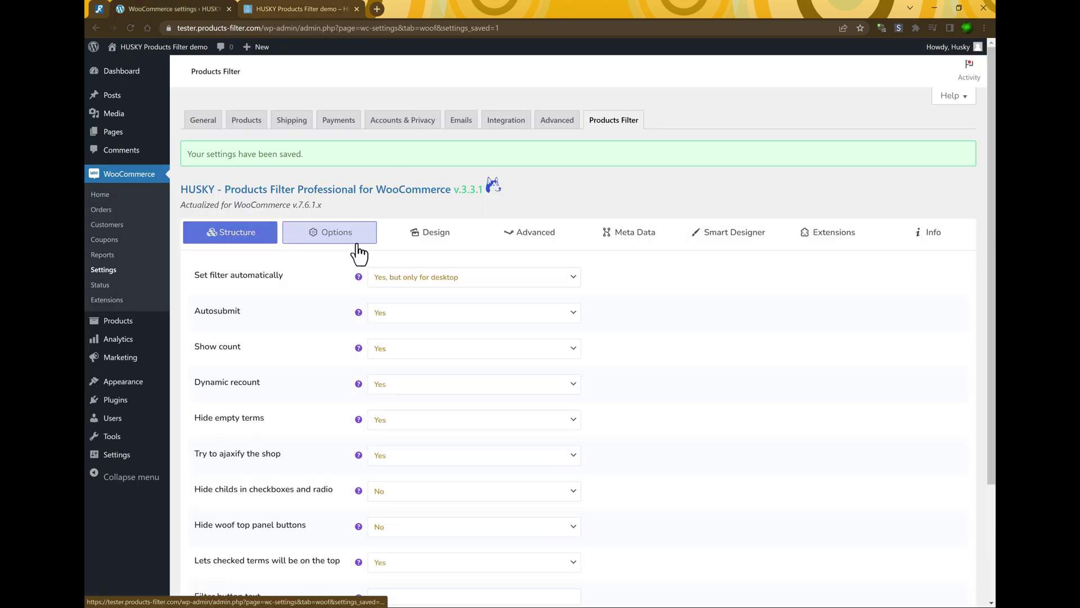
{"action": "scroll", "coordinate": [759, 441], "scroll_direction": "down", "scroll_amount": 3}
{"action": "left_click", "coordinate": [443, 357]}
{"action": "left_click", "coordinate": [394, 378]}
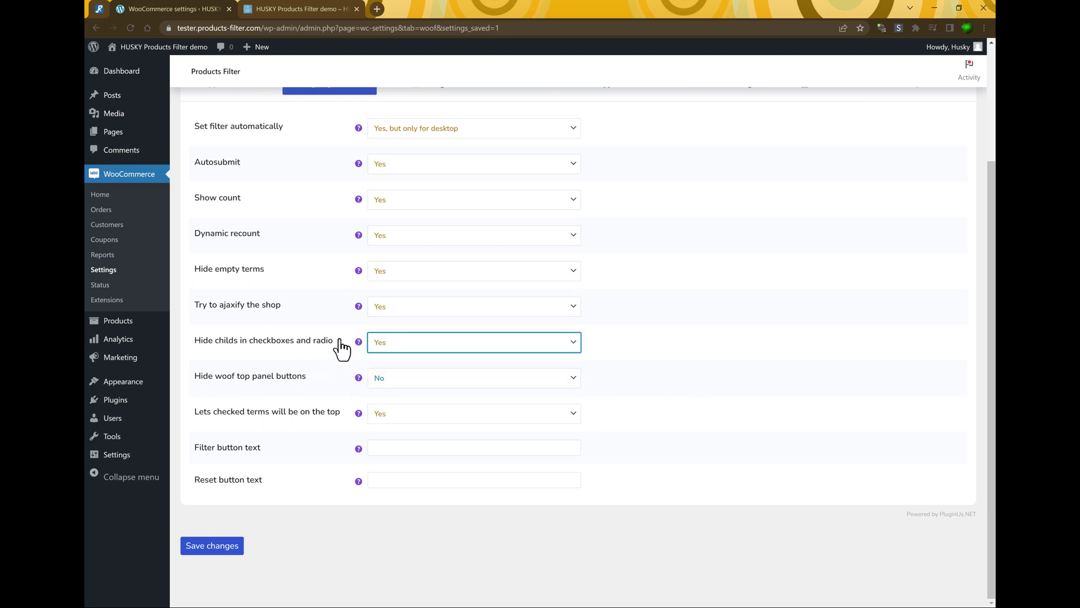
- Filter the shop to Hat, then set 'Hide woof top panel buttons' to Yes and save
{"action": "key", "text": "ctrl+Tab"}
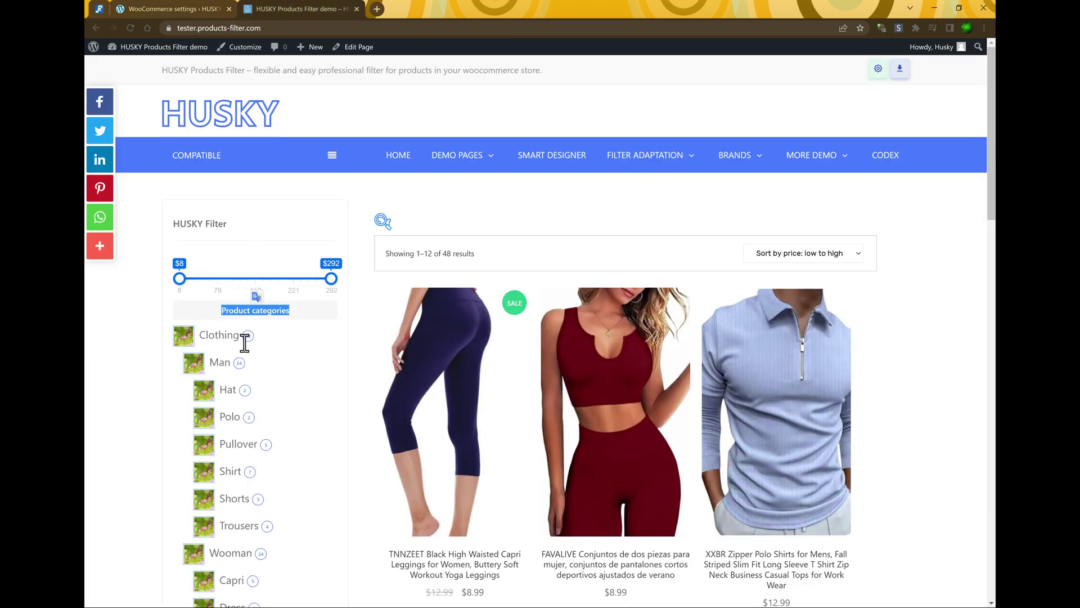
{"action": "left_click", "coordinate": [205, 394]}
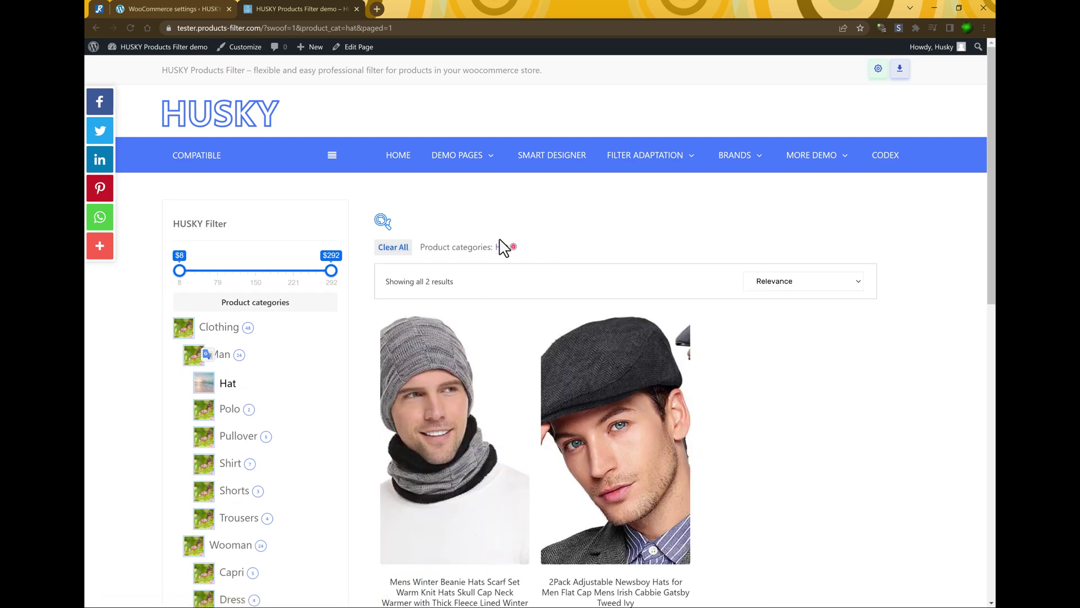
{"action": "left_click", "coordinate": [129, 9]}
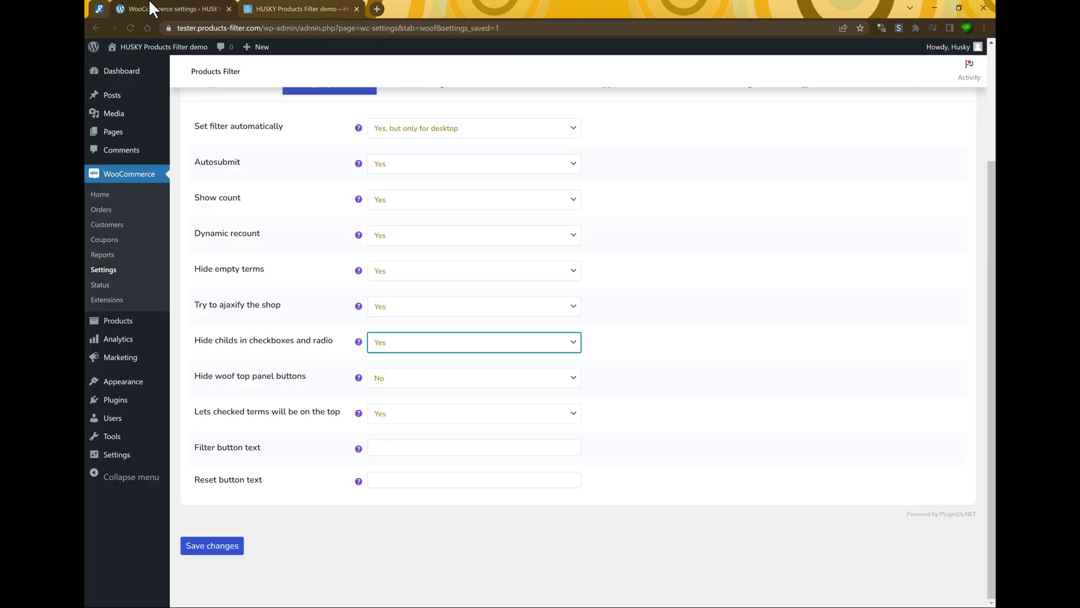
{"action": "left_click", "coordinate": [400, 380]}
{"action": "left_click", "coordinate": [392, 418]}
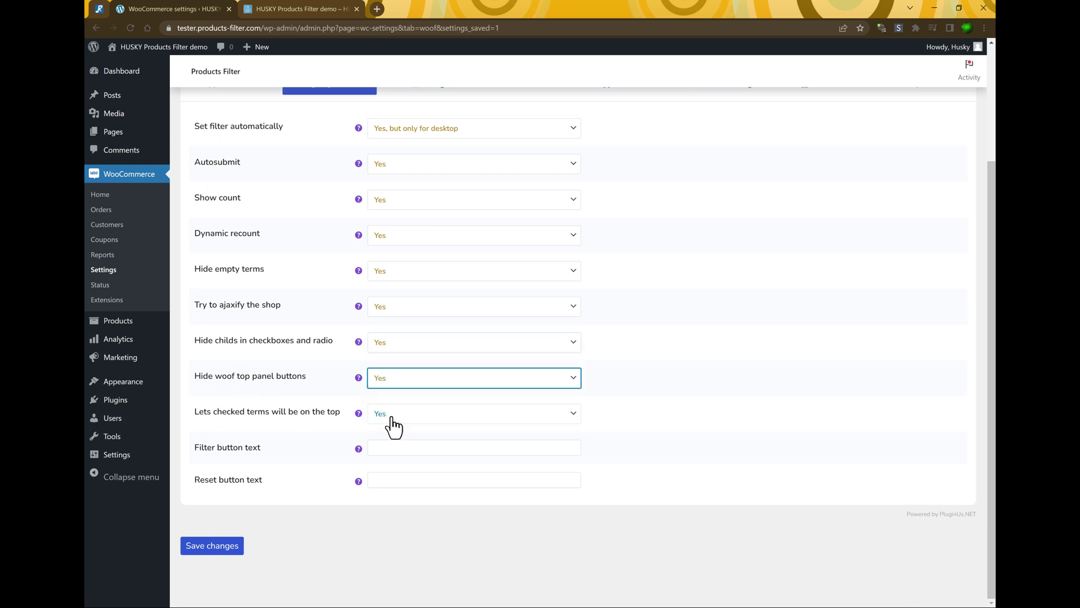
{"action": "left_click", "coordinate": [211, 549]}
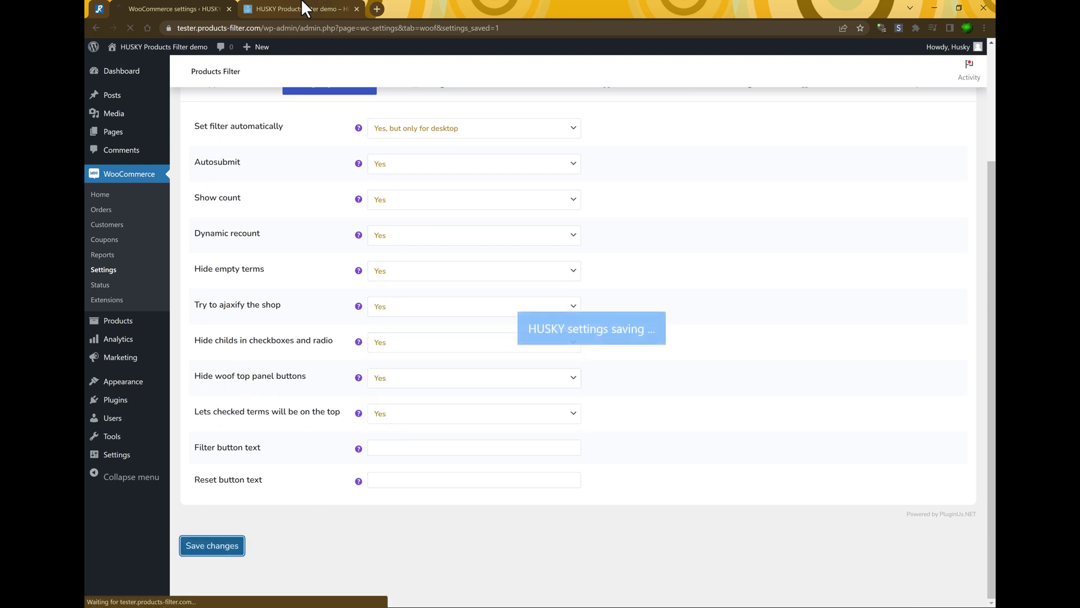
- Reload the unfiltered shop and filter it to Hat products
{"action": "left_click", "coordinate": [262, 6]}
{"action": "left_click", "coordinate": [245, 131]}
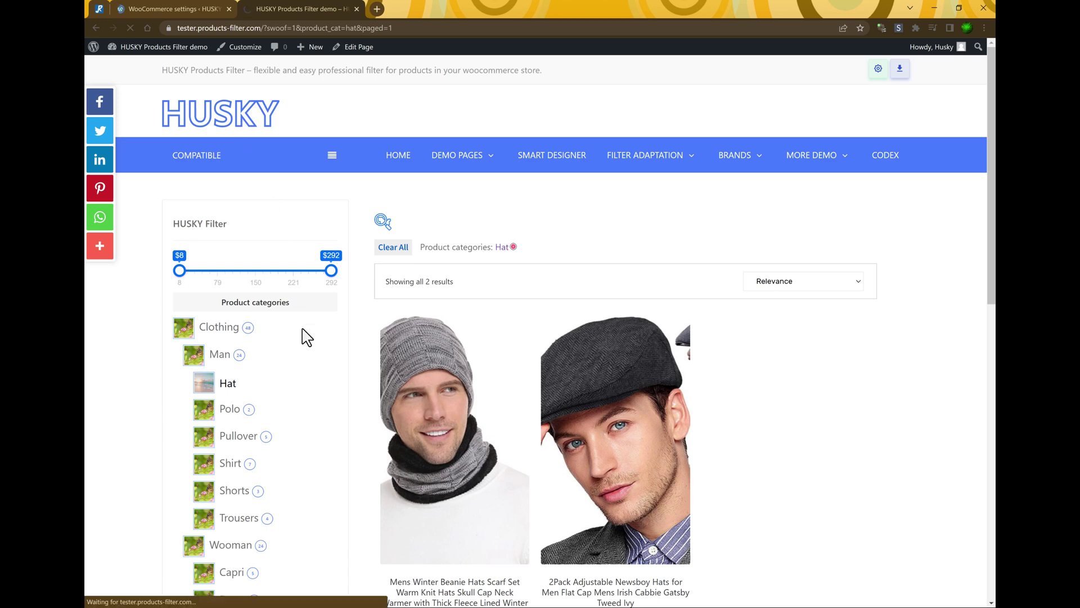
{"action": "left_click", "coordinate": [204, 394]}
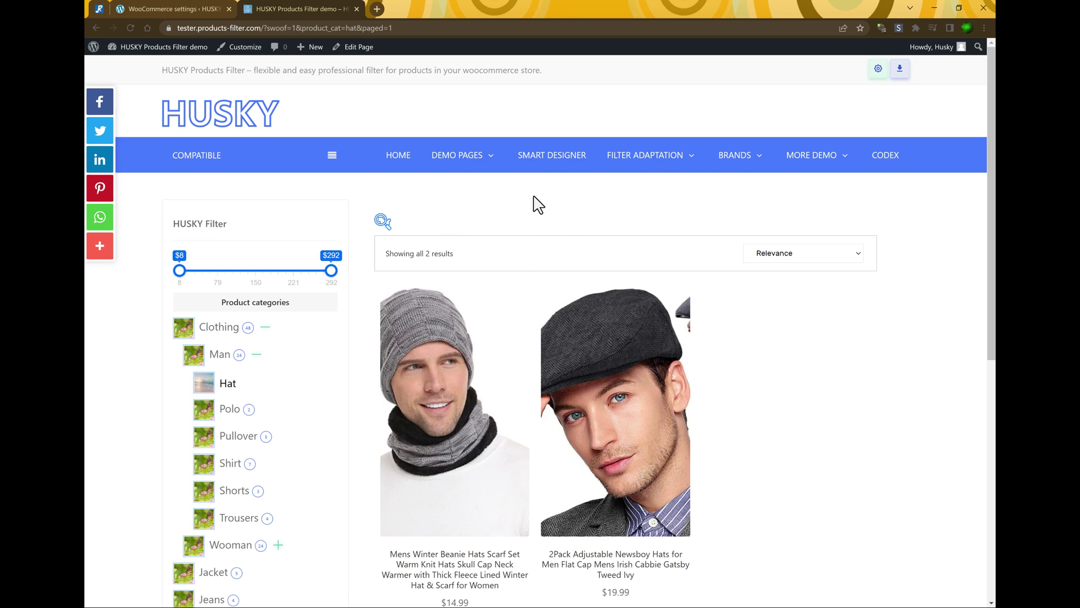
- Set 'Hide woof top panel buttons' to No and return to the Hat results
{"action": "left_click", "coordinate": [171, 8]}
{"action": "left_click", "coordinate": [342, 231]}
{"action": "scroll", "coordinate": [403, 378], "scroll_direction": "down", "scroll_amount": 3}
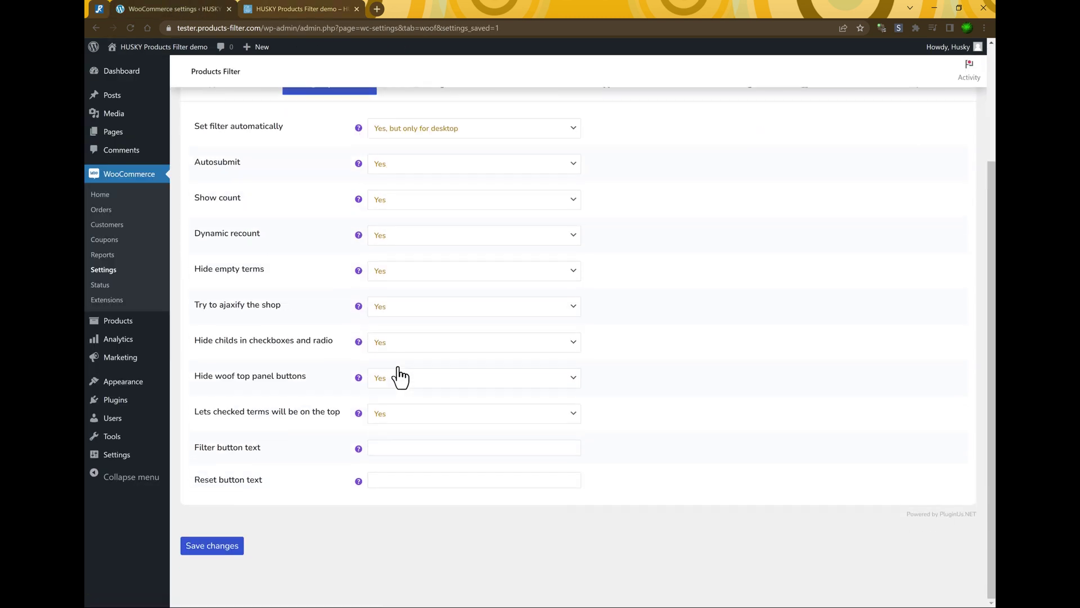
{"action": "left_click", "coordinate": [378, 380]}
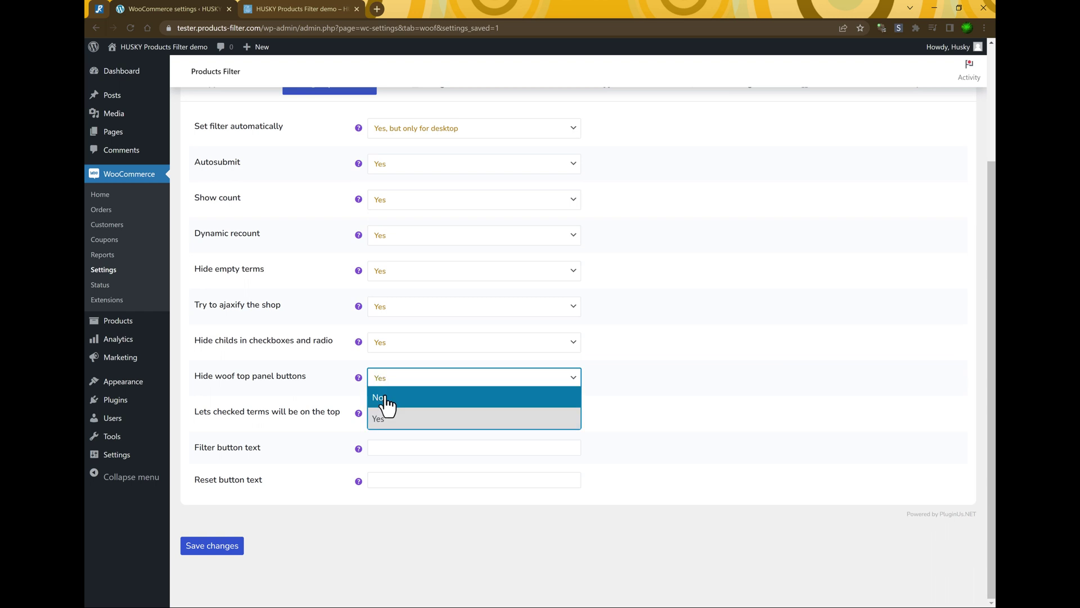
{"action": "left_click", "coordinate": [387, 404]}
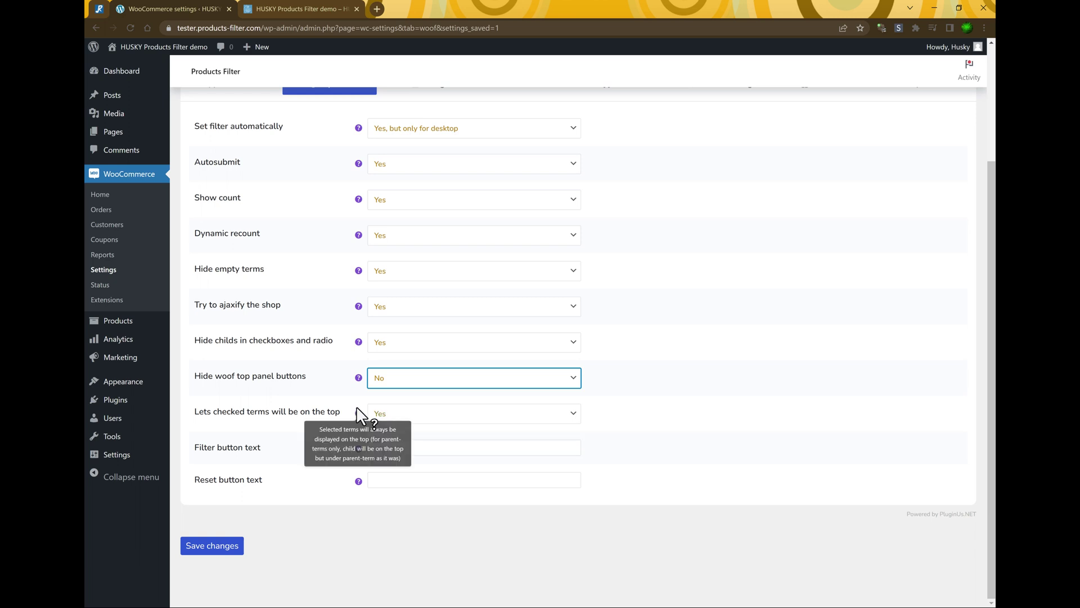
{"action": "left_click", "coordinate": [284, 10]}
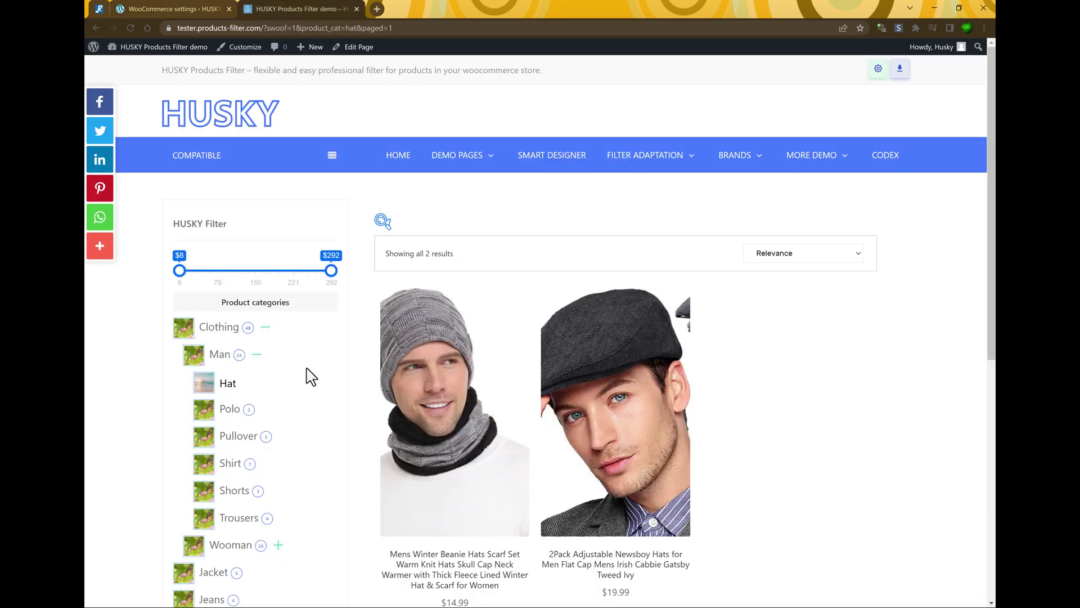
- Save the filter options and return to the shop
{"action": "left_click", "coordinate": [169, 9]}
{"action": "left_click", "coordinate": [222, 545]}
{"action": "left_click", "coordinate": [271, 7]}
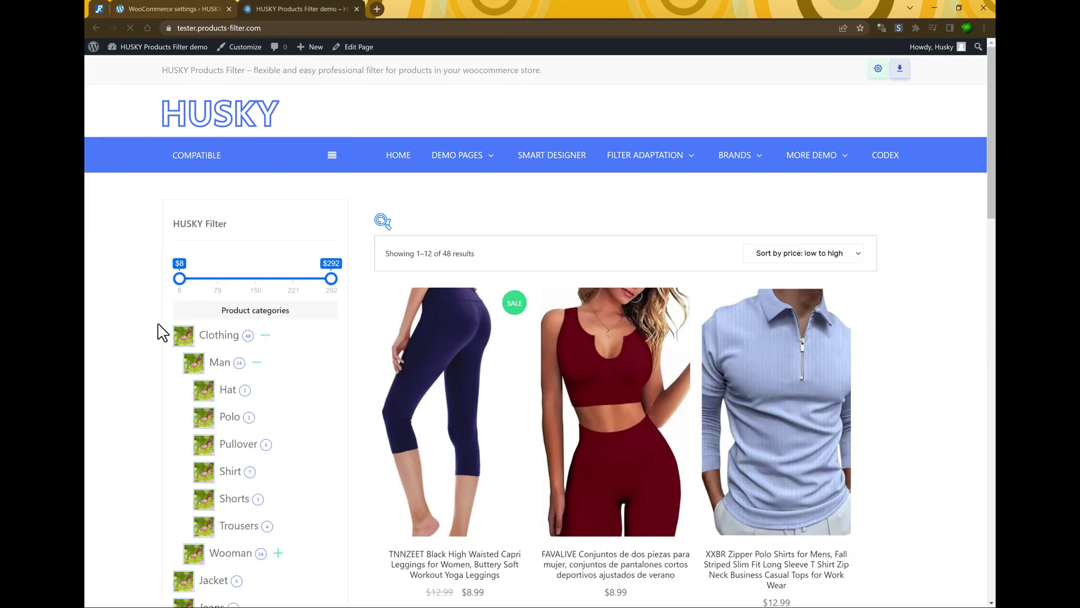
- Filter by T-shirts and Shirt, giving 11 results with T-shirts listed on top
{"action": "scroll", "coordinate": [194, 432], "scroll_direction": "down", "scroll_amount": 5}
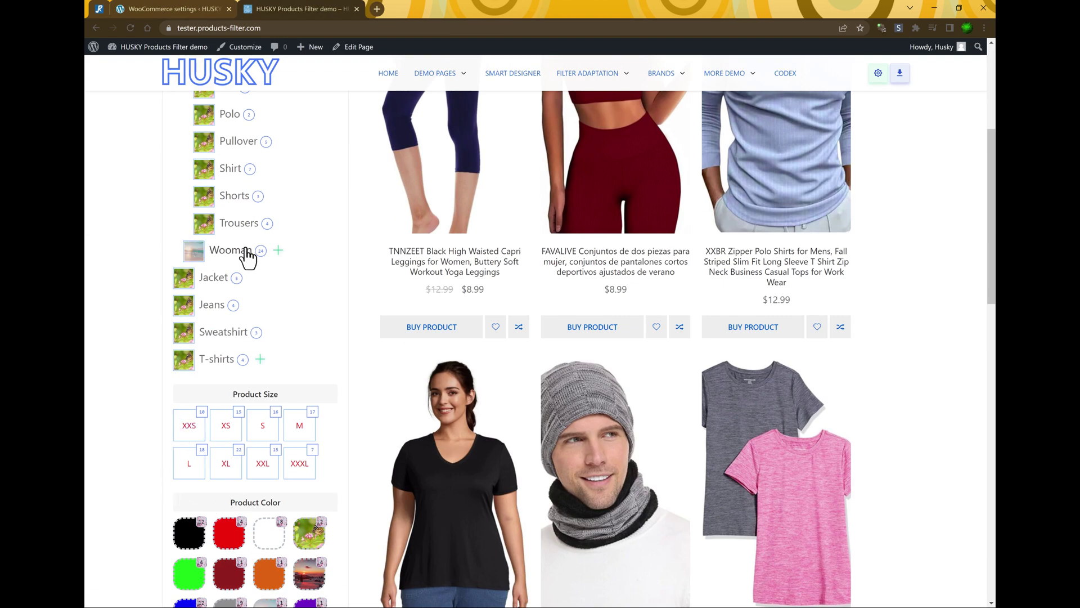
{"action": "scroll", "coordinate": [306, 304], "scroll_direction": "up", "scroll_amount": 4}
{"action": "scroll", "coordinate": [309, 494], "scroll_direction": "down", "scroll_amount": 4}
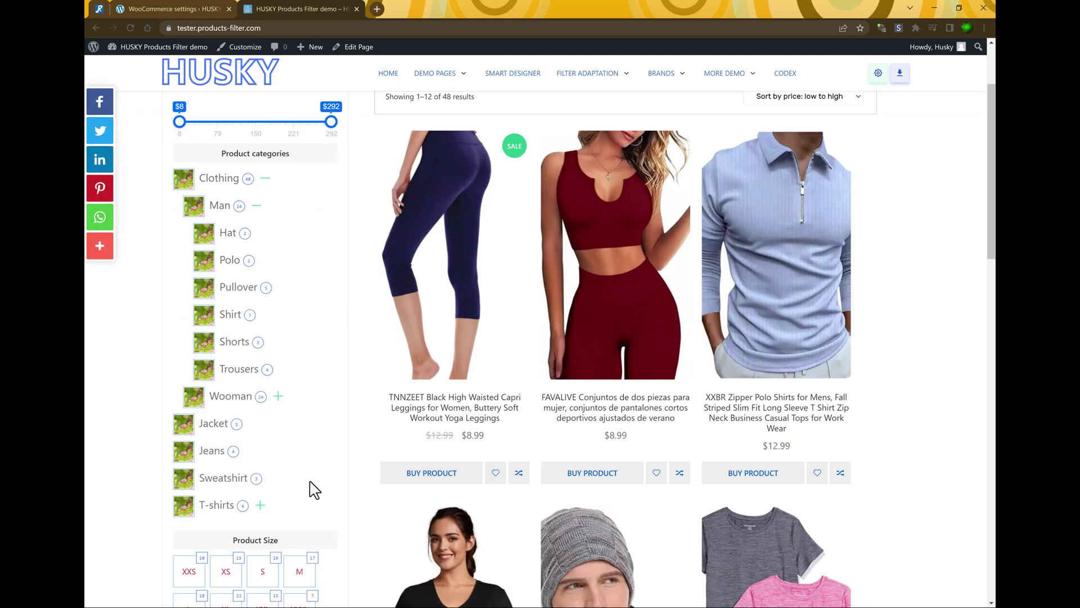
{"action": "left_click", "coordinate": [184, 413]}
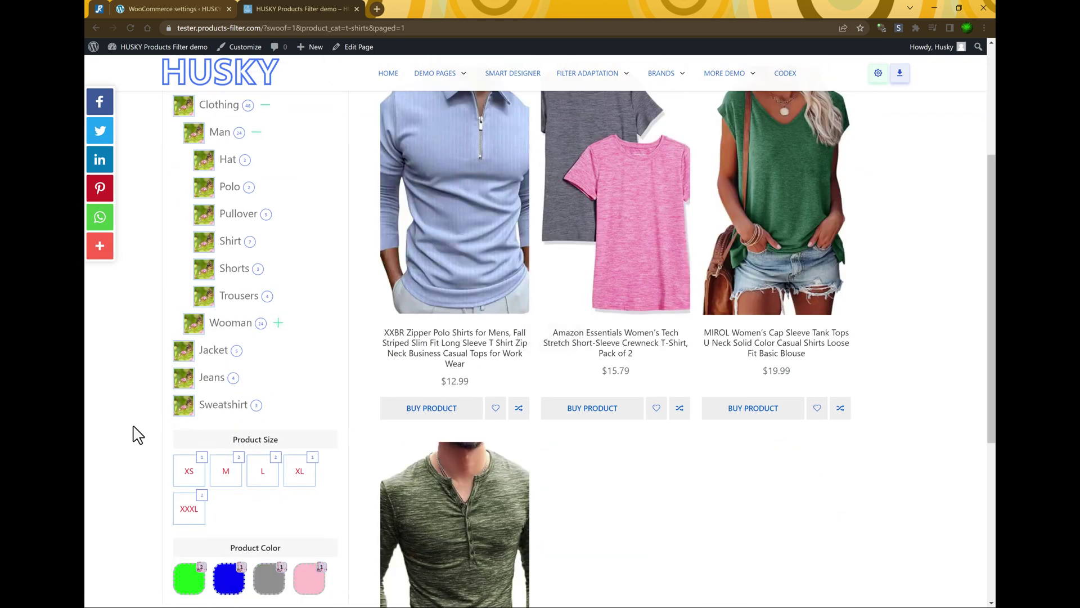
{"action": "scroll", "coordinate": [203, 382], "scroll_direction": "up", "scroll_amount": 5}
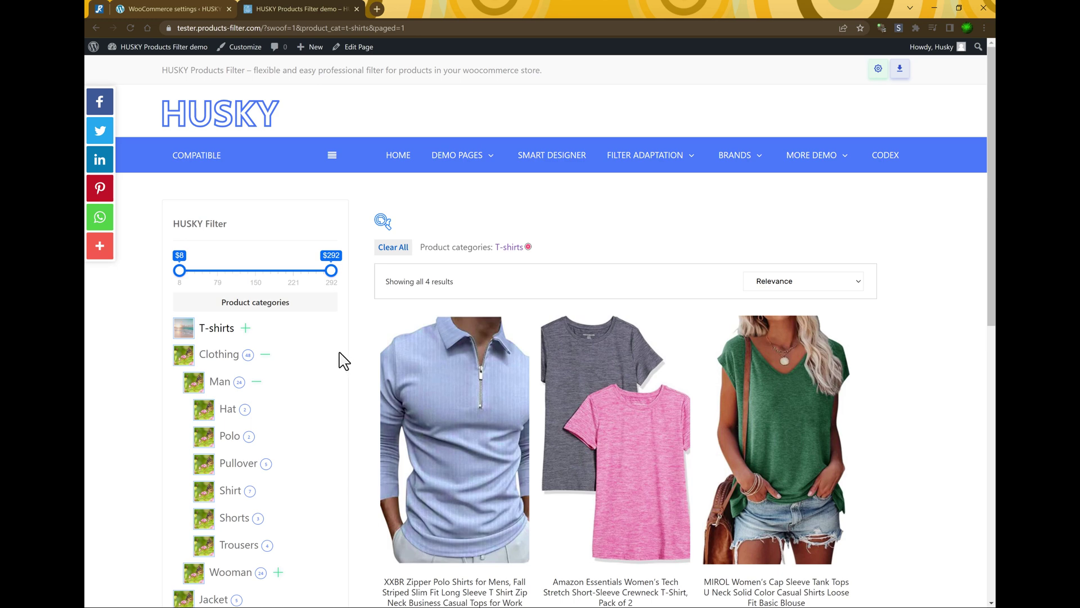
{"action": "left_click", "coordinate": [204, 489]}
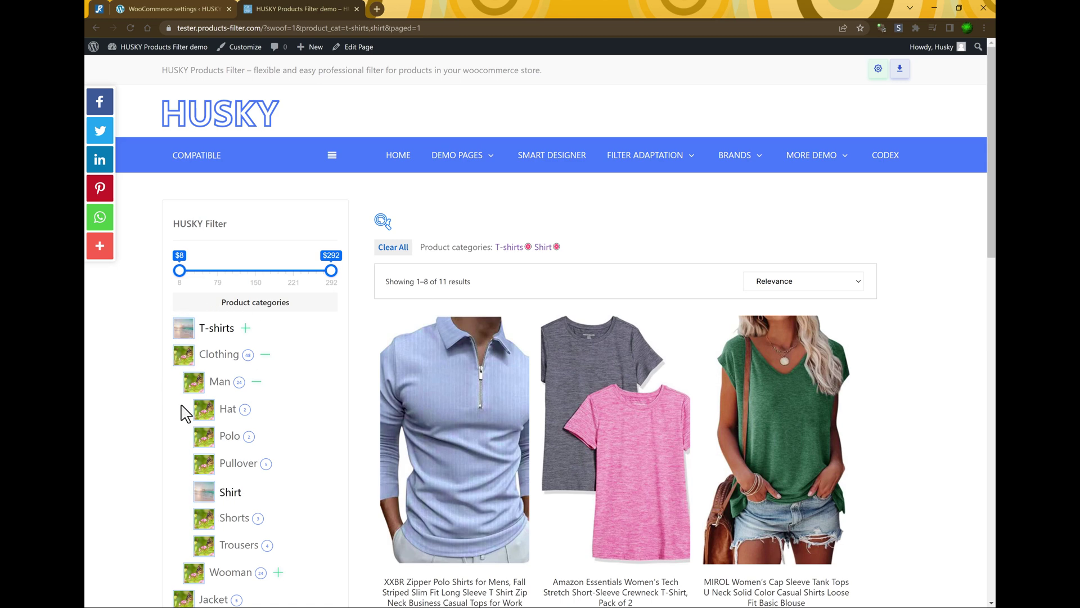
{"action": "scroll", "coordinate": [205, 426], "scroll_direction": "down", "scroll_amount": 3}
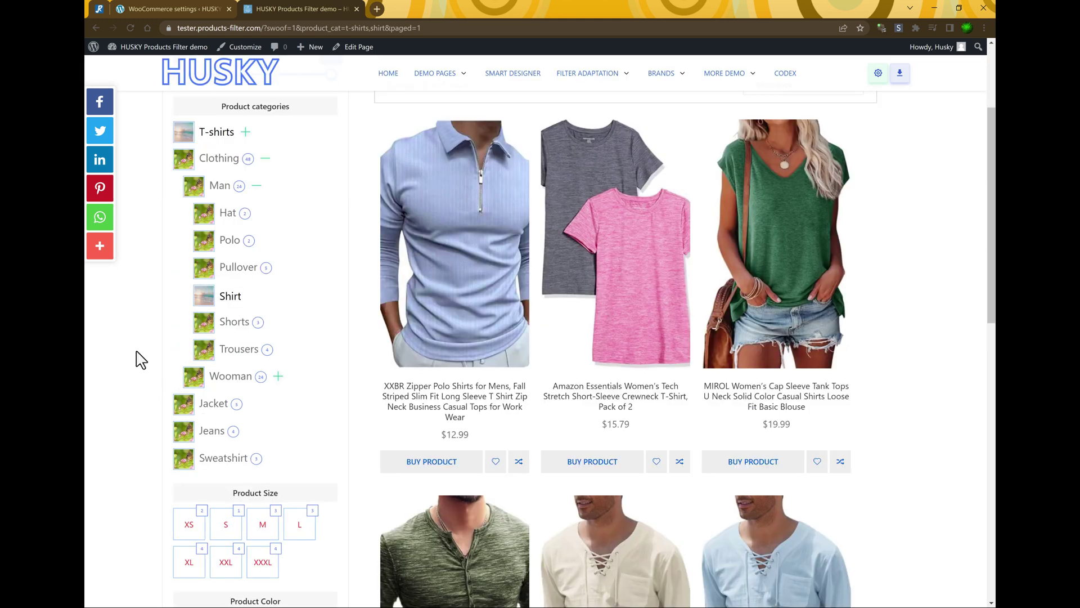
{"action": "scroll", "coordinate": [148, 318], "scroll_direction": "down", "scroll_amount": 4}
{"action": "key", "text": "ctrl+1"}
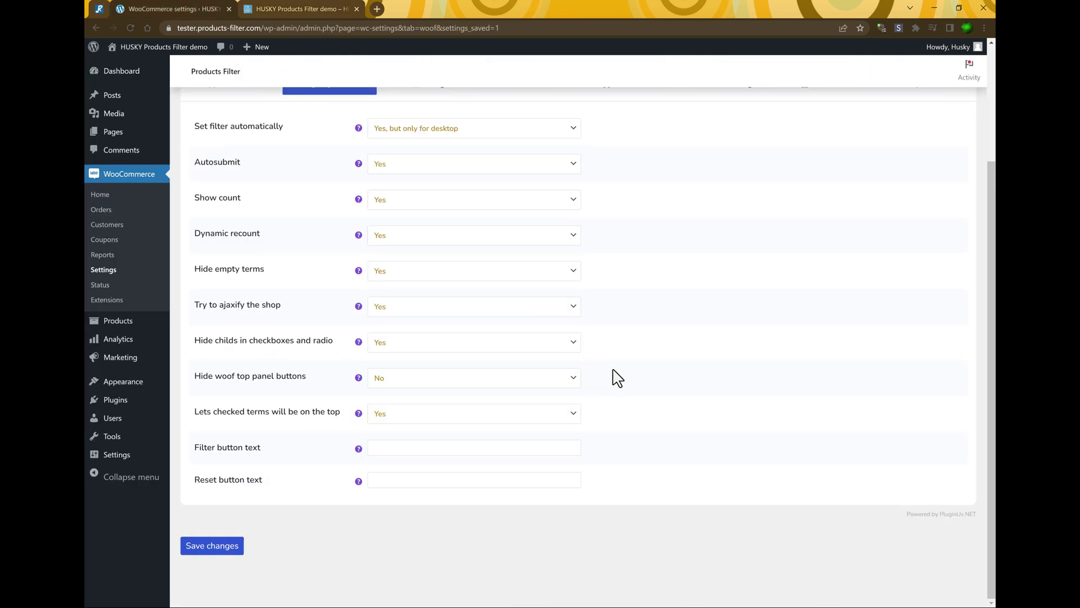
- Set Autosubmit to No and save the filter options
{"action": "left_click", "coordinate": [325, 8]}
{"action": "left_click", "coordinate": [163, 8]}
{"action": "scroll", "coordinate": [500, 242], "scroll_direction": "up", "scroll_amount": 4}
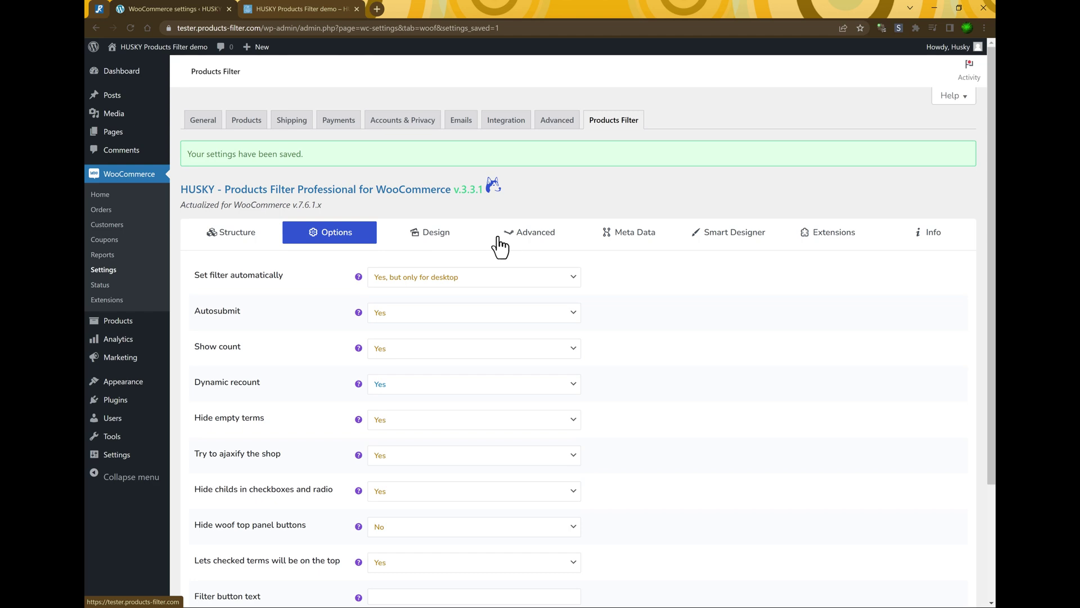
{"action": "scroll", "coordinate": [482, 345], "scroll_direction": "down", "scroll_amount": 3}
{"action": "left_click", "coordinate": [388, 206]}
{"action": "left_click", "coordinate": [387, 225]}
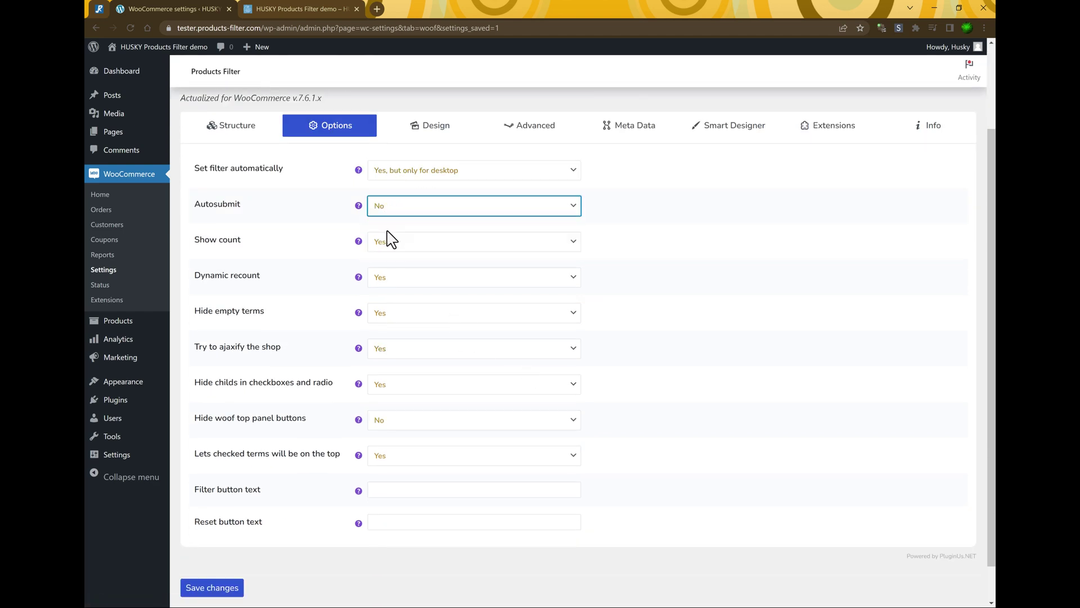
{"action": "left_click", "coordinate": [219, 588]}
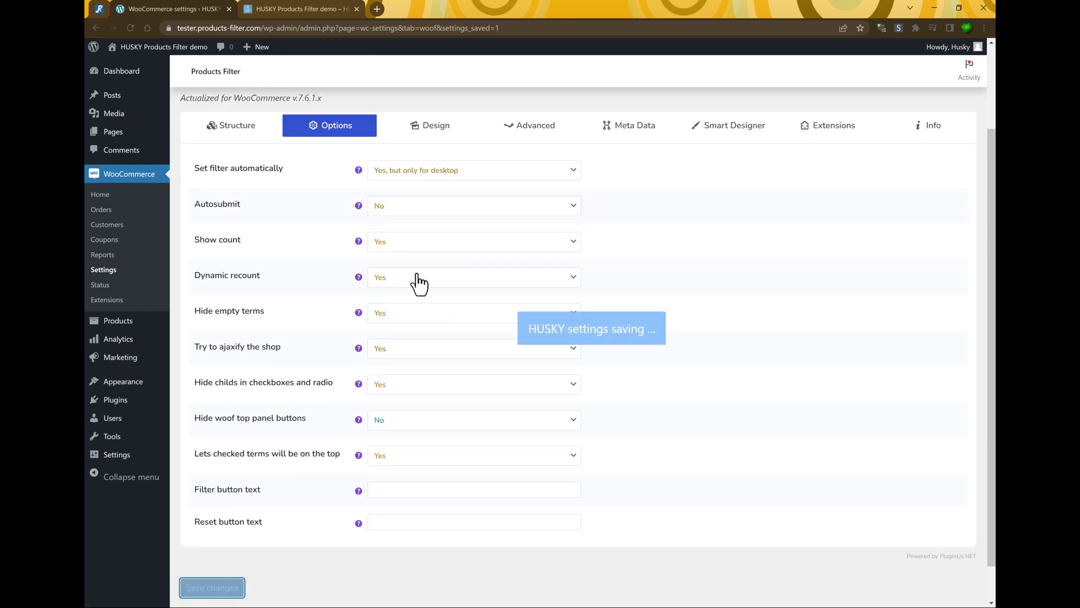
- Reload the shop and manually apply the Hat filter, showing 2 results
{"action": "left_click", "coordinate": [285, 8]}
{"action": "key", "text": "F5"}
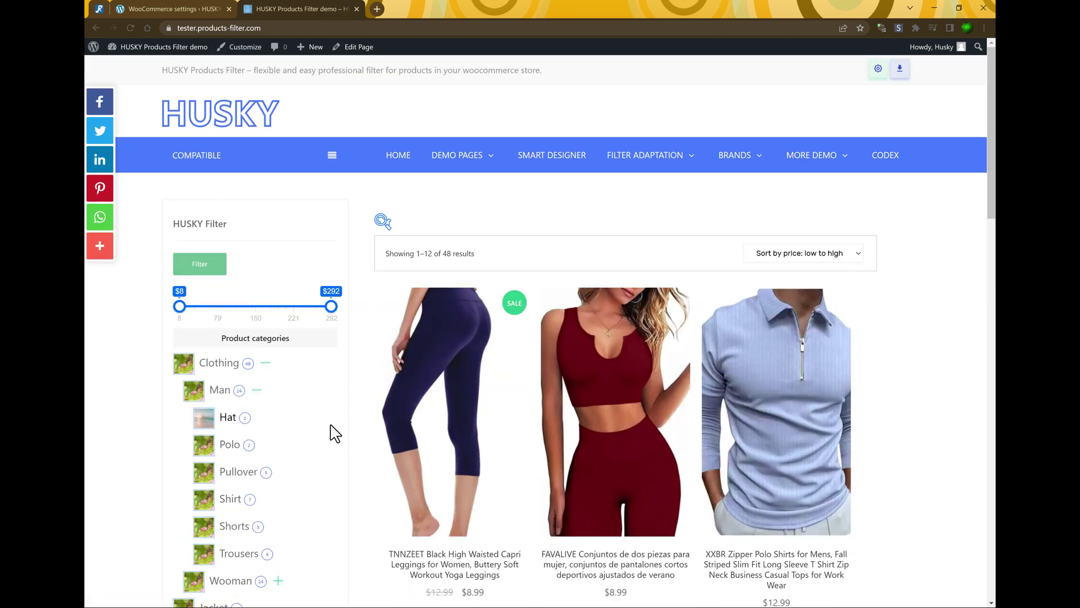
{"action": "left_click", "coordinate": [213, 271]}
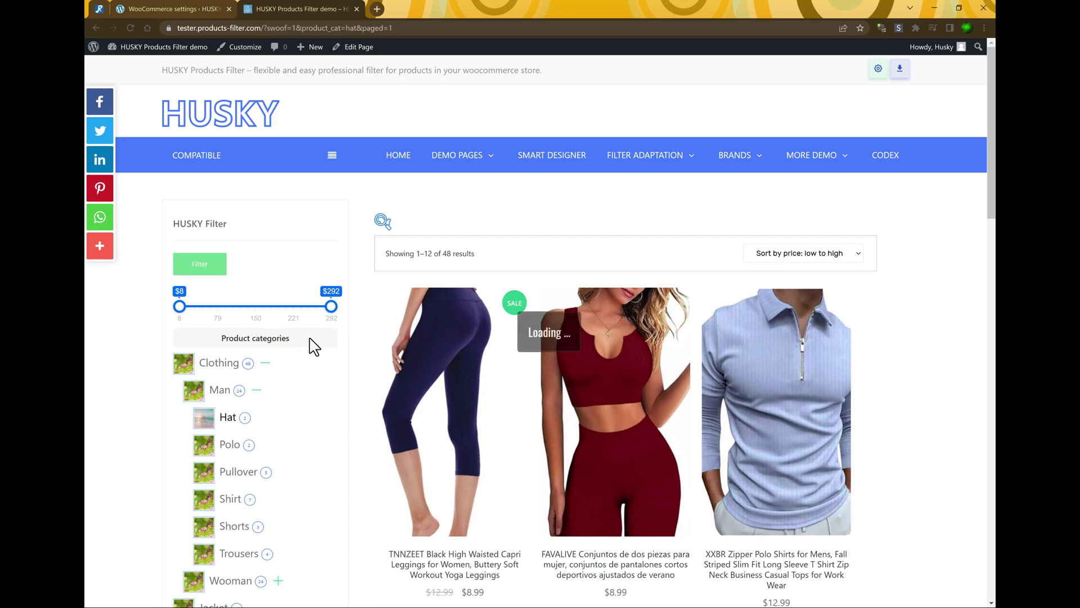
{"action": "scroll", "coordinate": [315, 348], "scroll_direction": "down", "scroll_amount": 8}
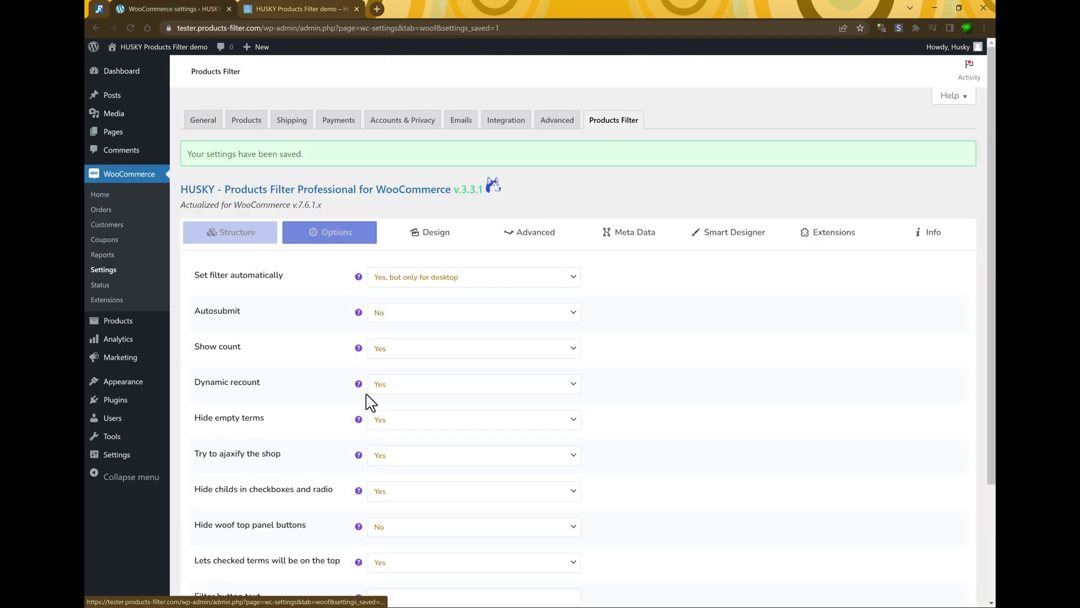
{"action": "scroll", "coordinate": [387, 412], "scroll_direction": "down", "scroll_amount": 3}
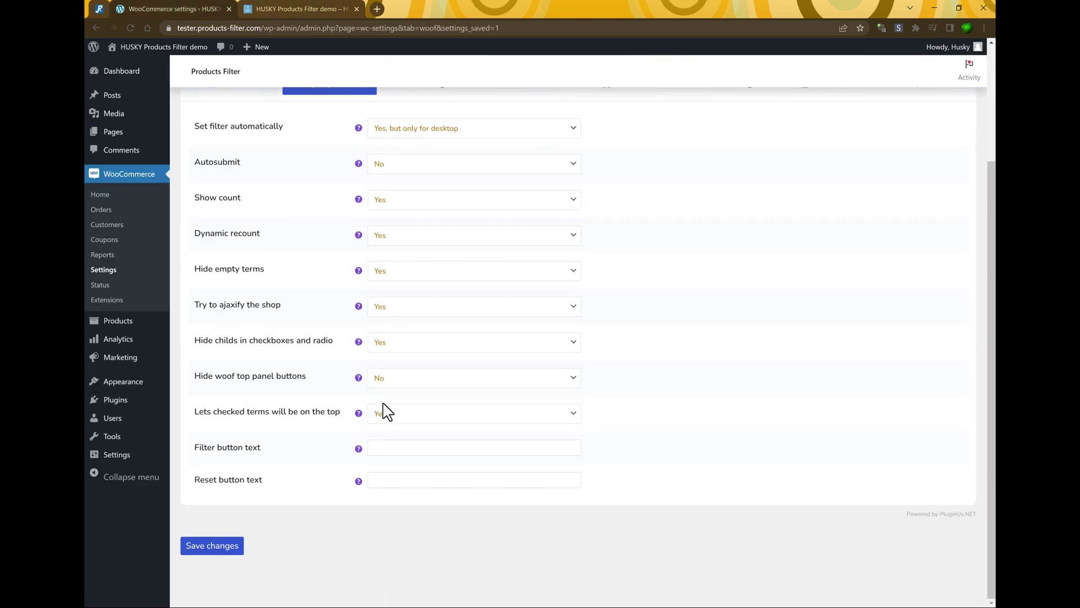
- Set the Filter button text to 'Go!' and Reset button text to 'Cancel', then save
{"action": "left_click", "coordinate": [377, 445]}
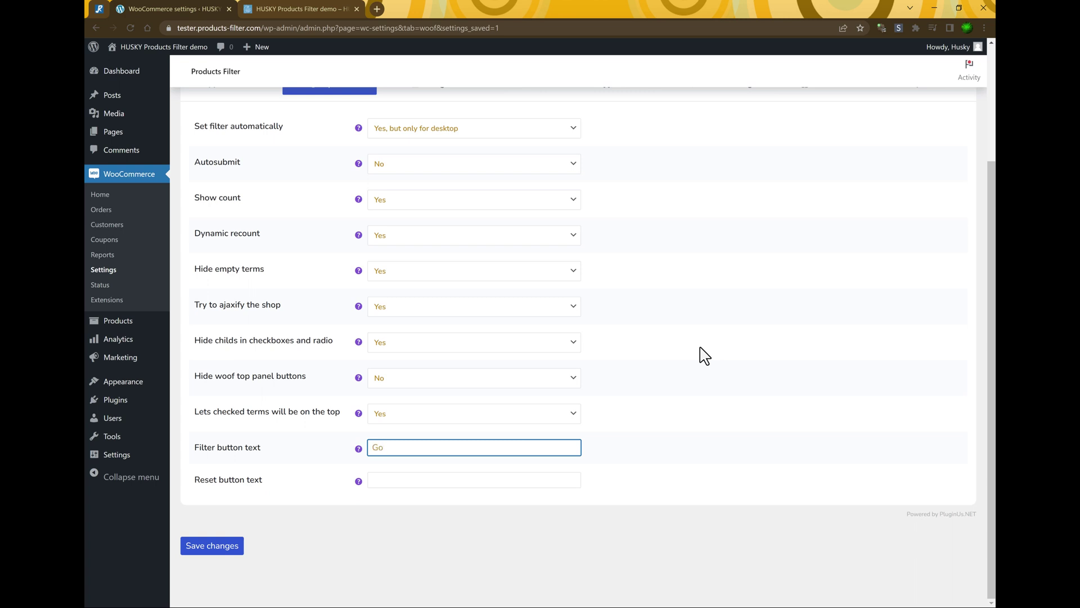
{"action": "key", "text": "Tab"}
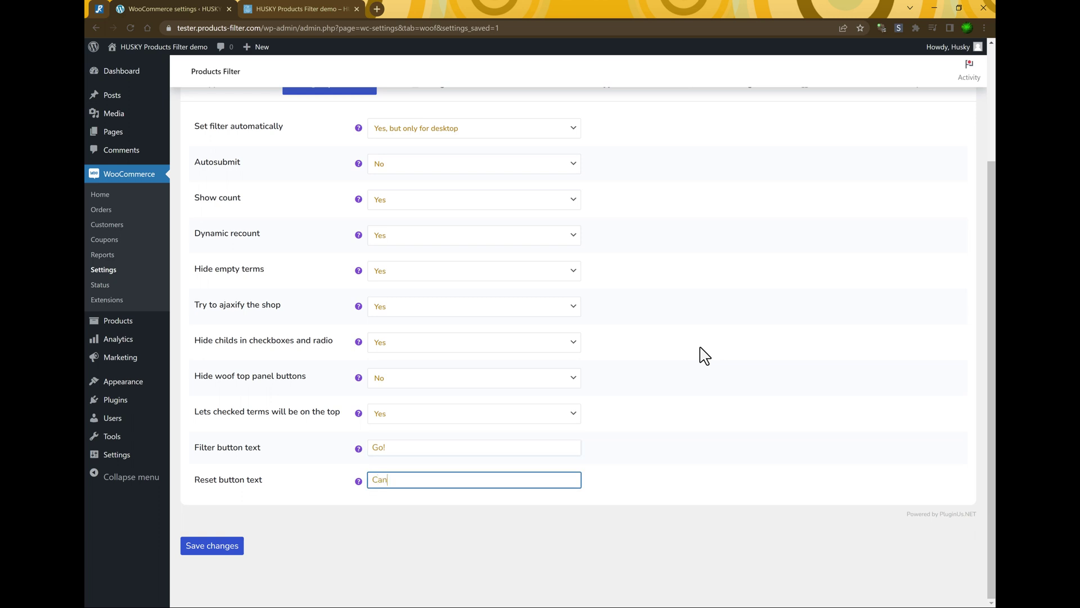
{"action": "left_click", "coordinate": [213, 547]}
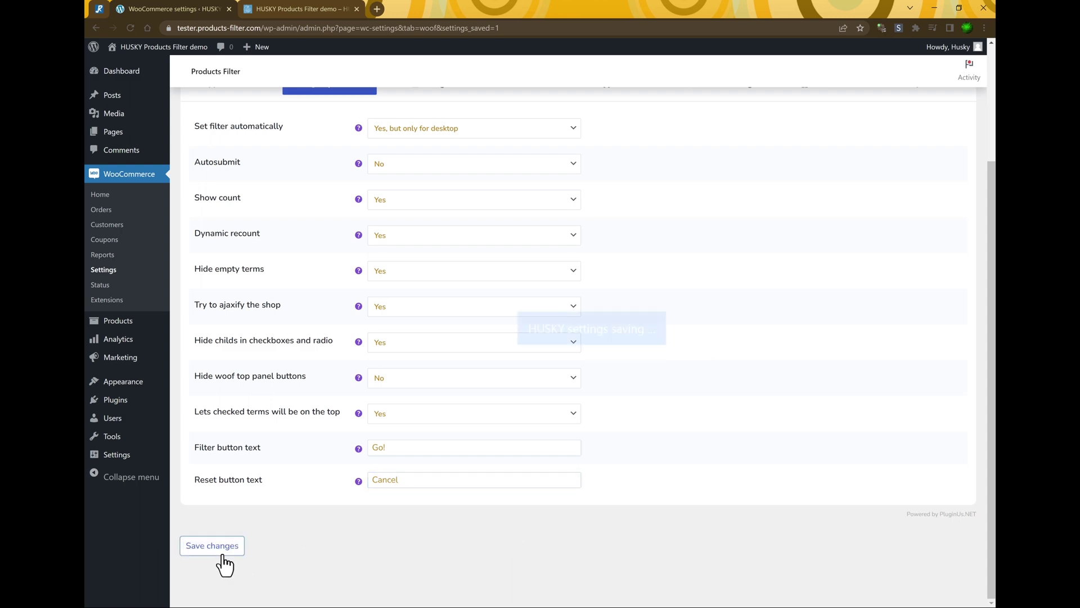
- Reload the shop to display the Go! and Cancel buttons
{"action": "left_click", "coordinate": [301, 8]}
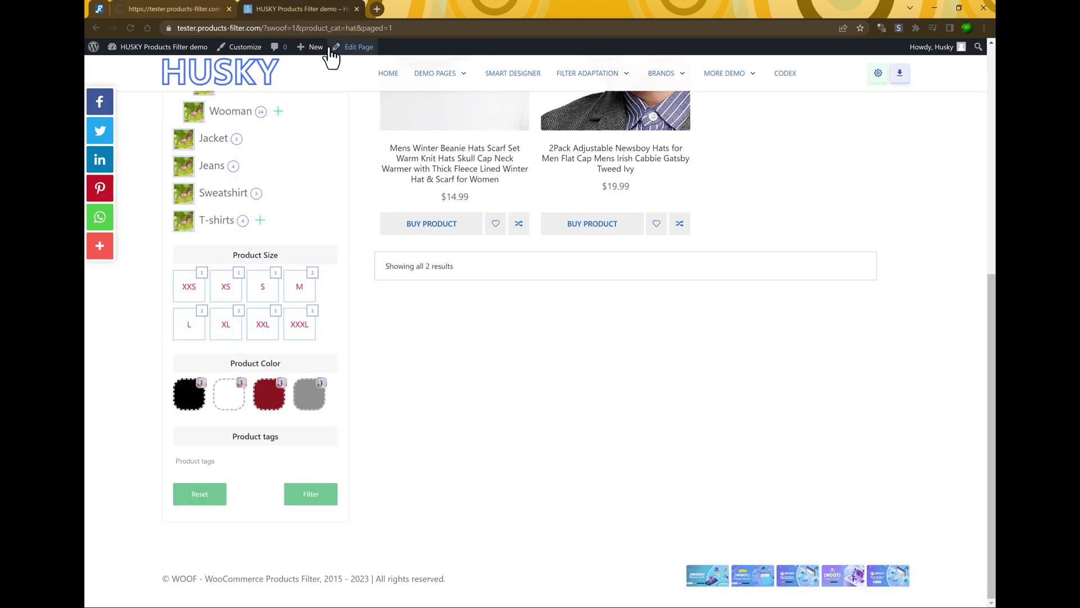
{"action": "left_click", "coordinate": [130, 25]}
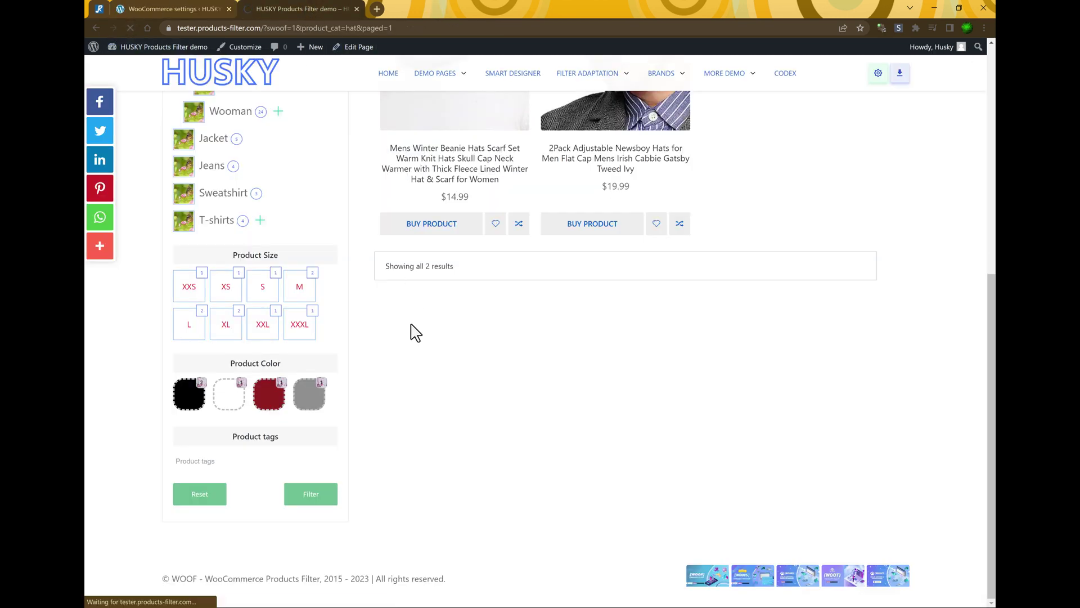
{"action": "scroll", "coordinate": [345, 416], "scroll_direction": "down", "scroll_amount": 8}
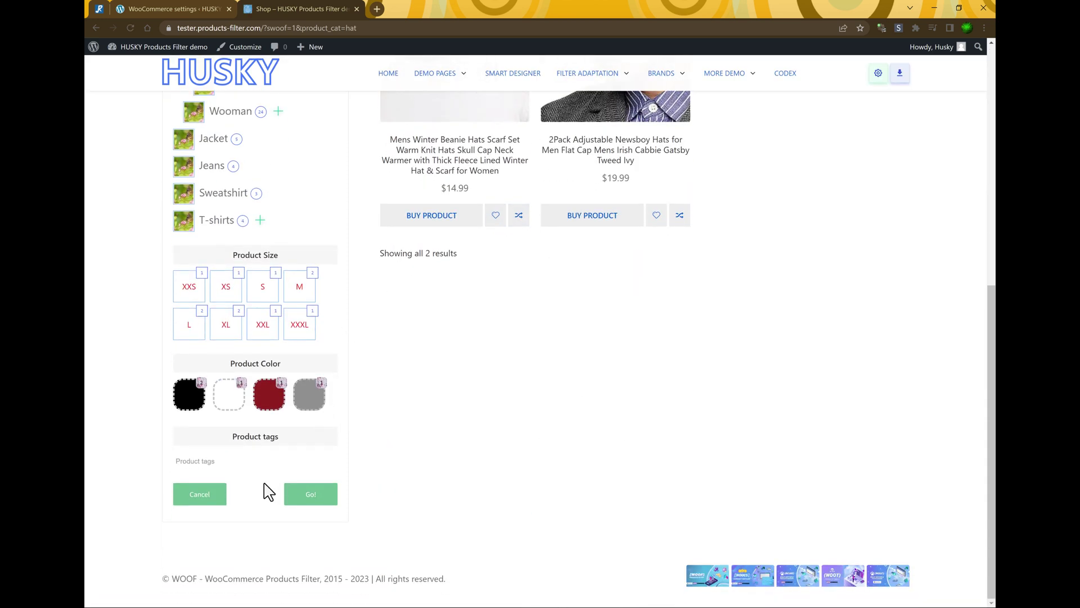